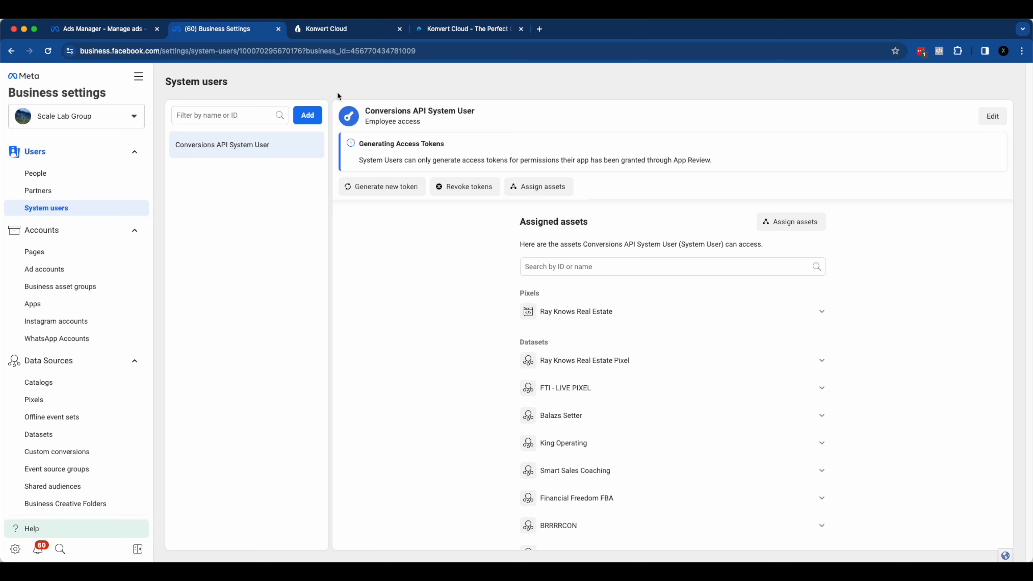
Step: Review the features and Lite plan pricing on the Konvert Cloud website, and view the Funnels page of the Konvert Cloud account
click(451, 32)
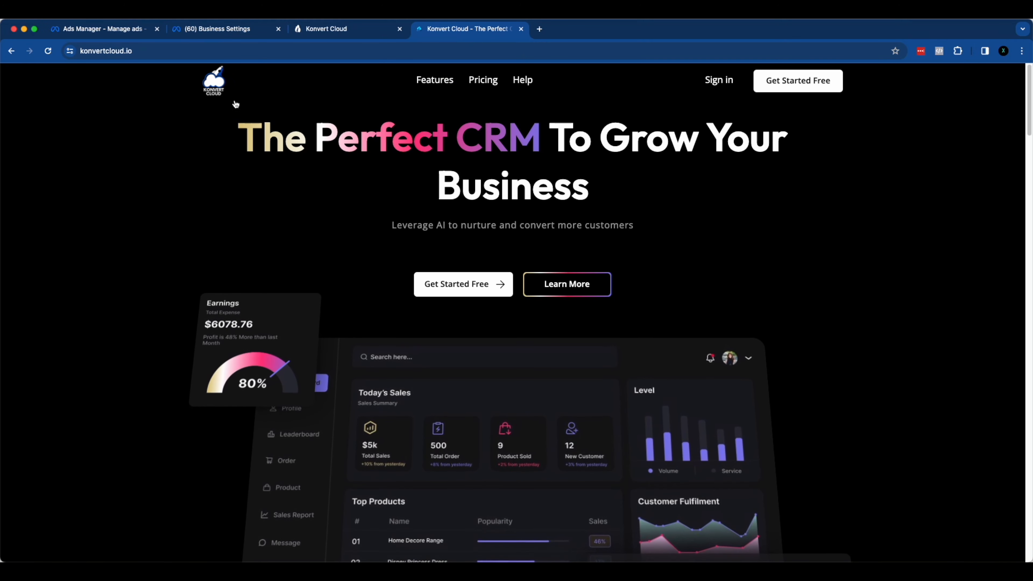
scroll(622, 191, down, 3)
scroll(634, 196, down, 15)
scroll(635, 199, down, 8)
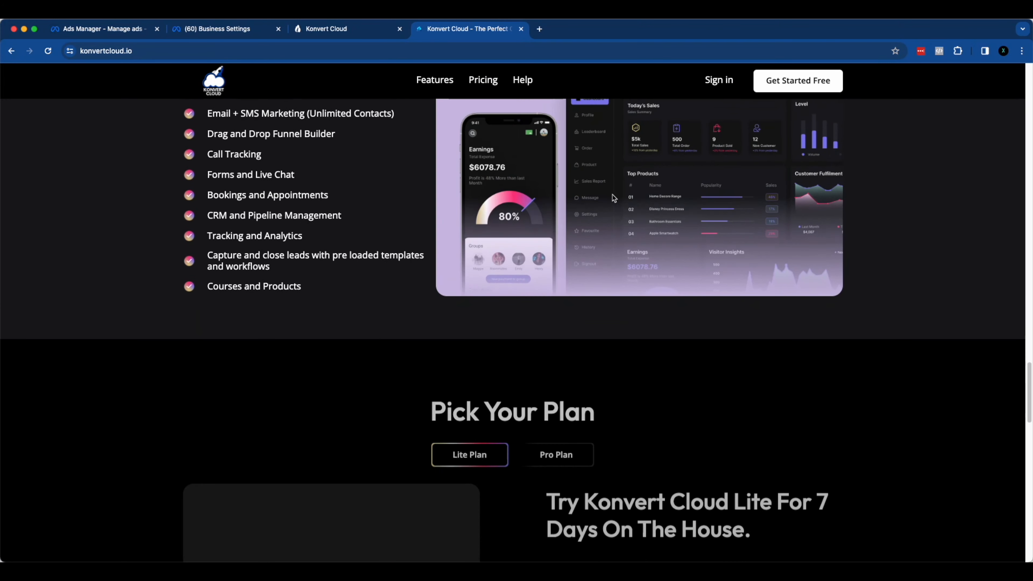
scroll(613, 198, down, 8)
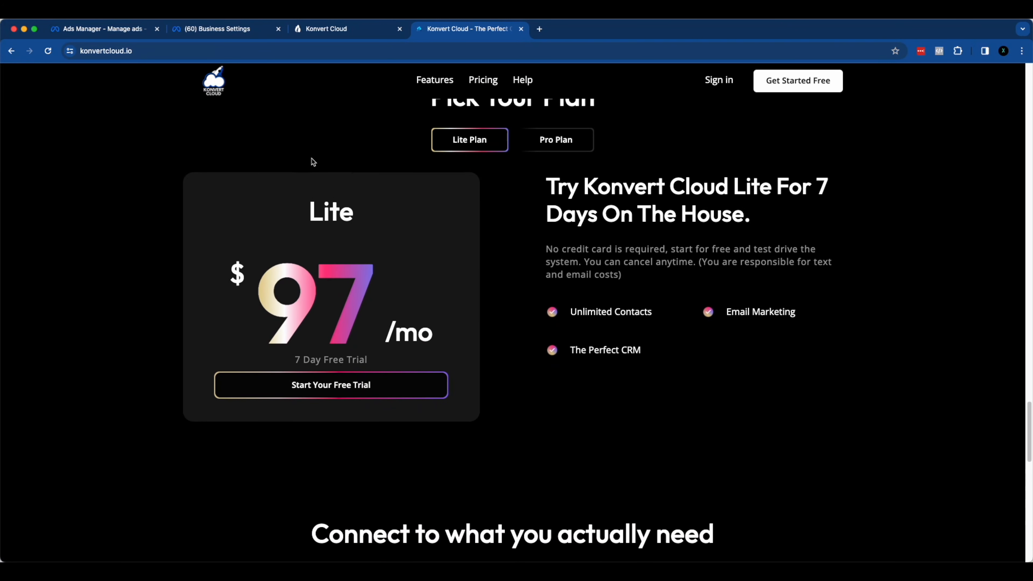
scroll(314, 162, up, 2)
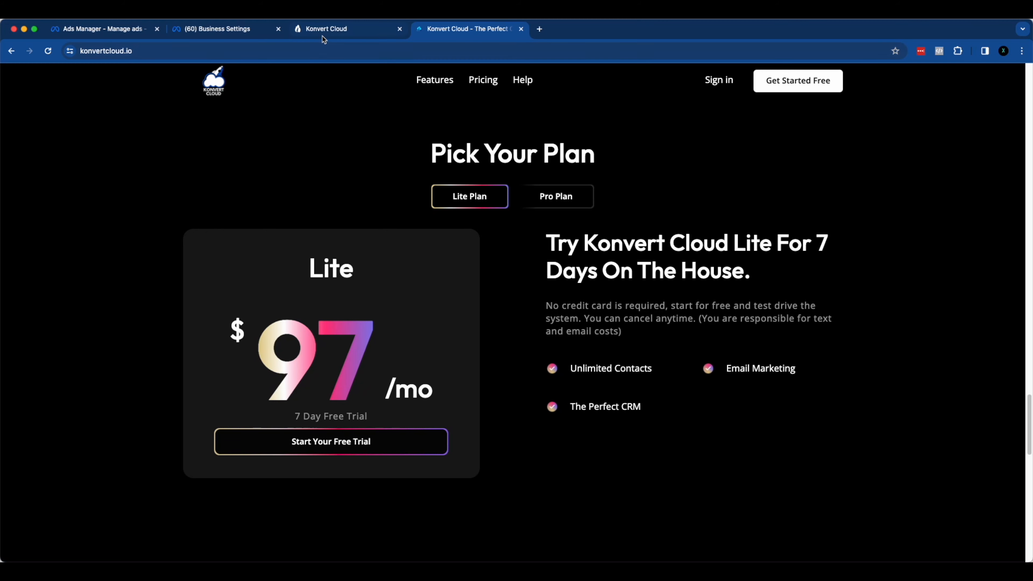
click(128, 48)
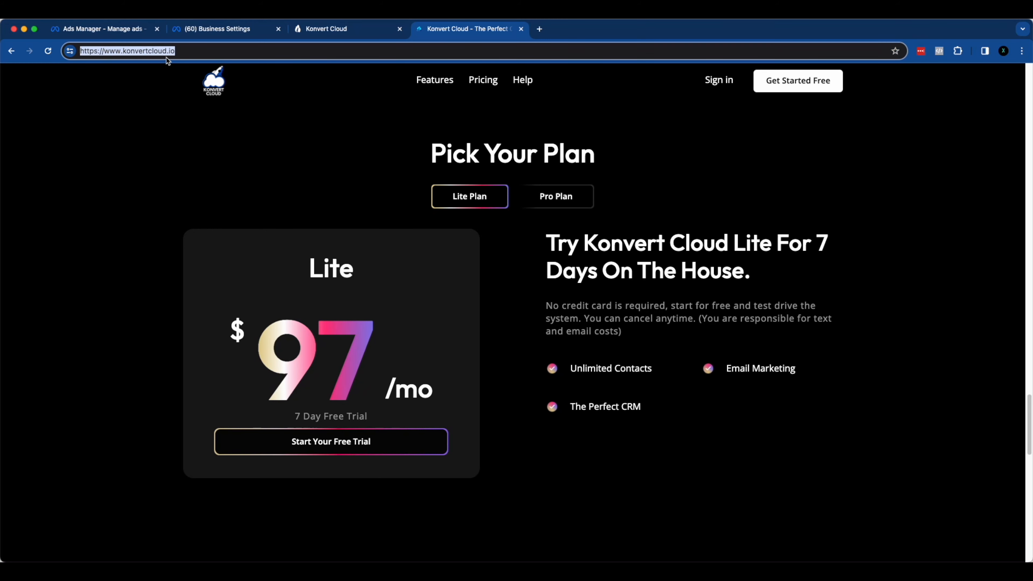
click(323, 31)
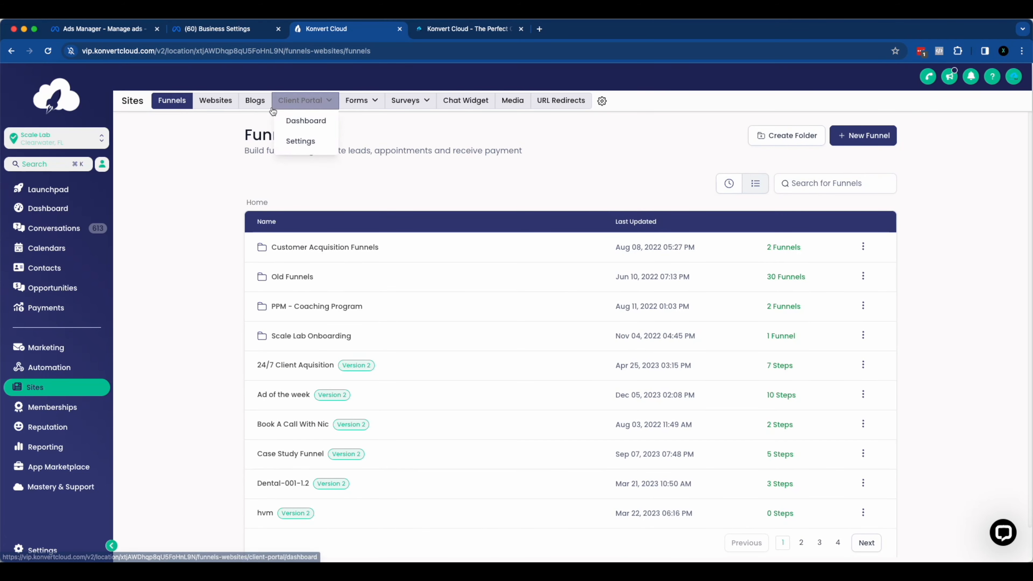
Step: Switch to Meta Business Settings and open the Datasets list under Data Sources
click(239, 29)
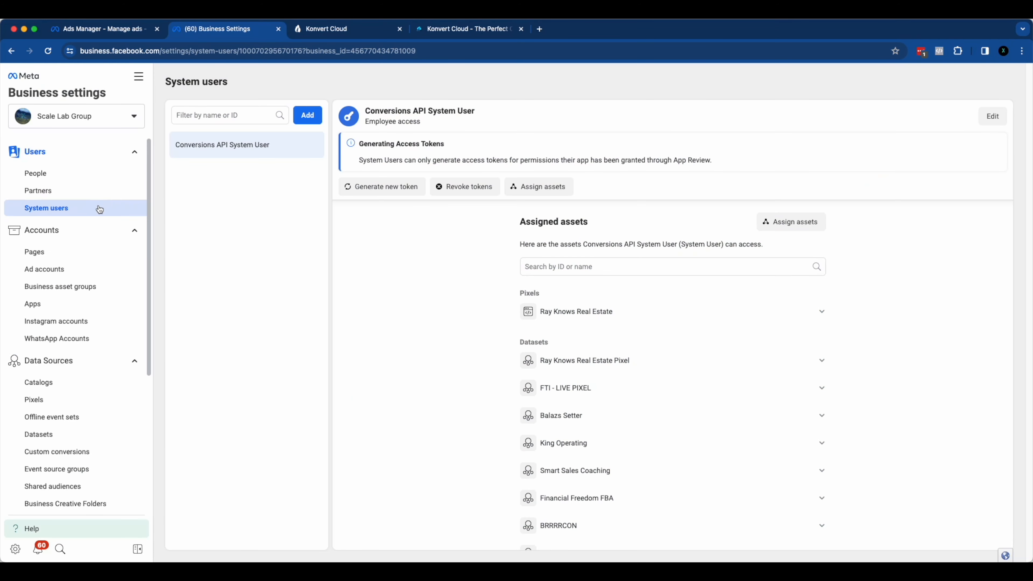
click(42, 401)
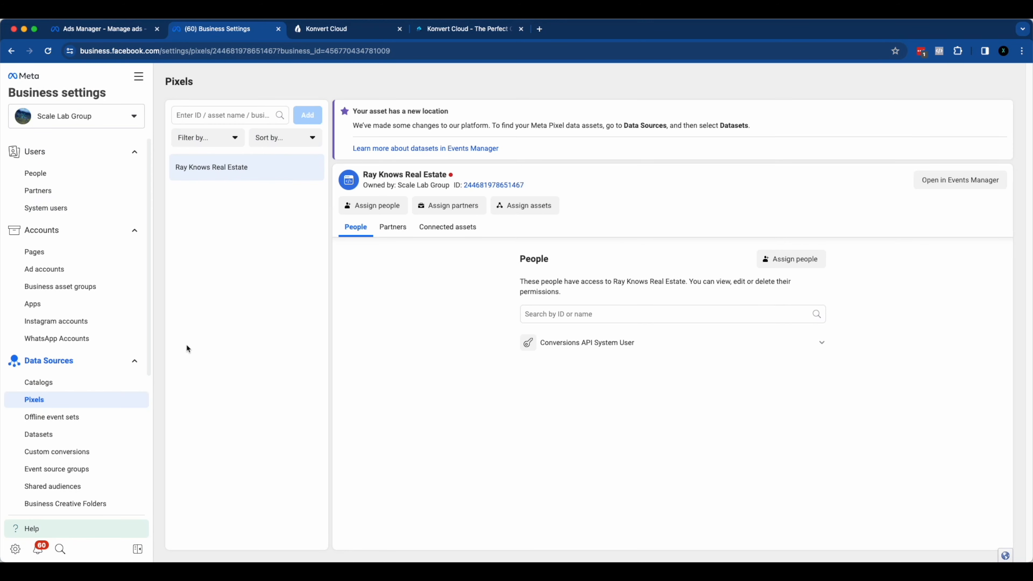
click(50, 434)
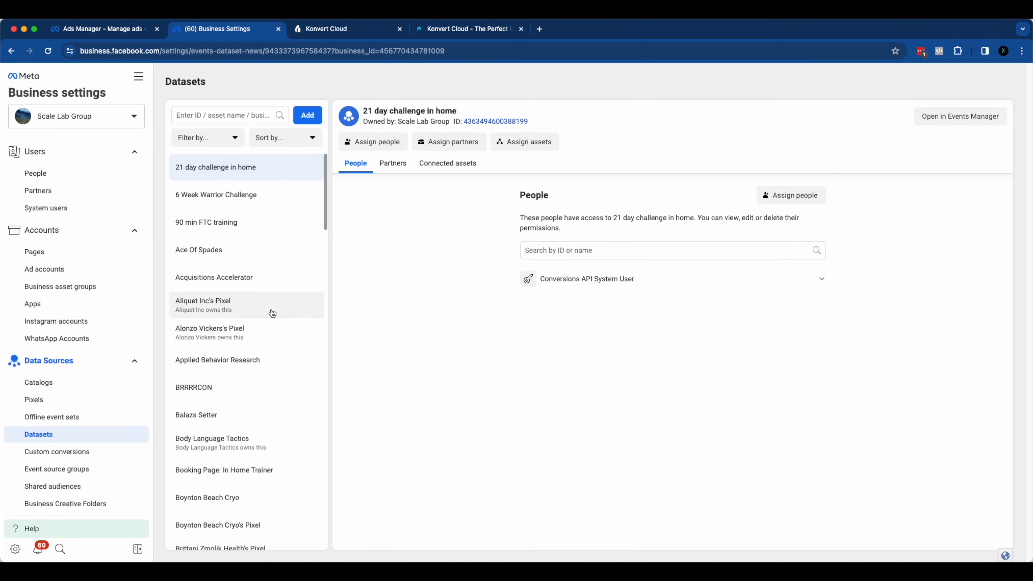
Step: Search the datasets for "scale lab gr" and select the Scale Lab Group dataset
click(214, 116)
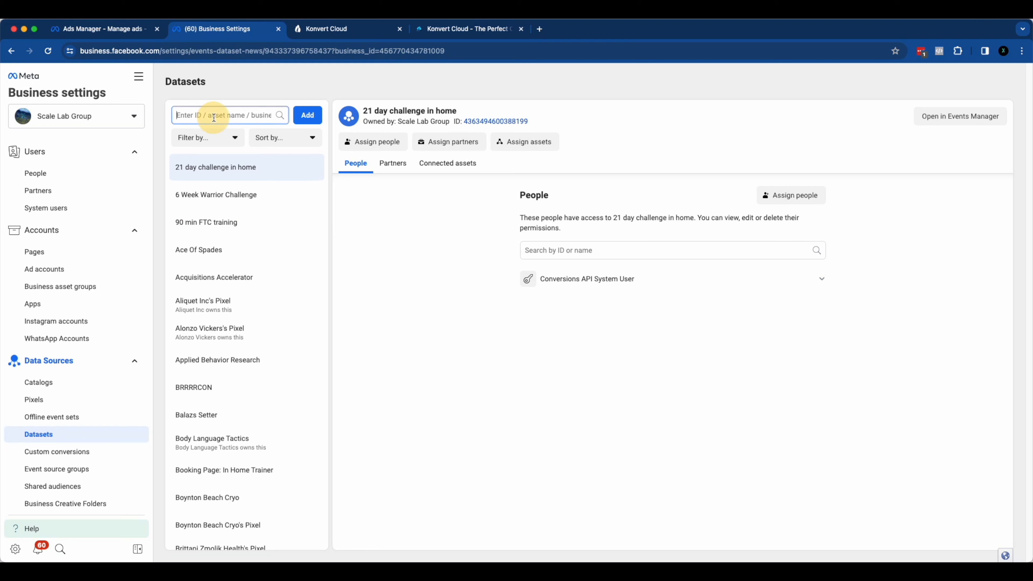
text(sca)
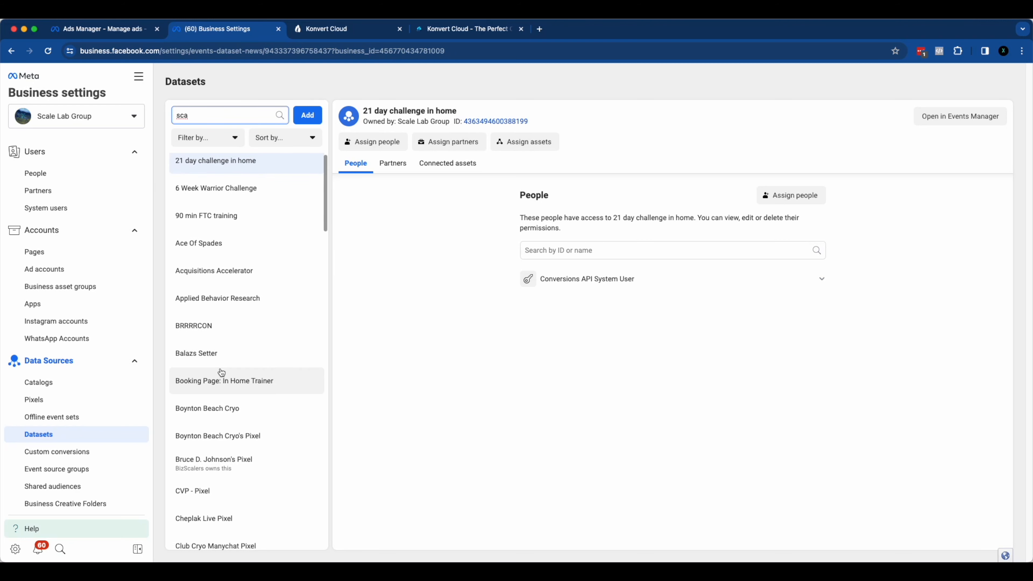
text(le lab)
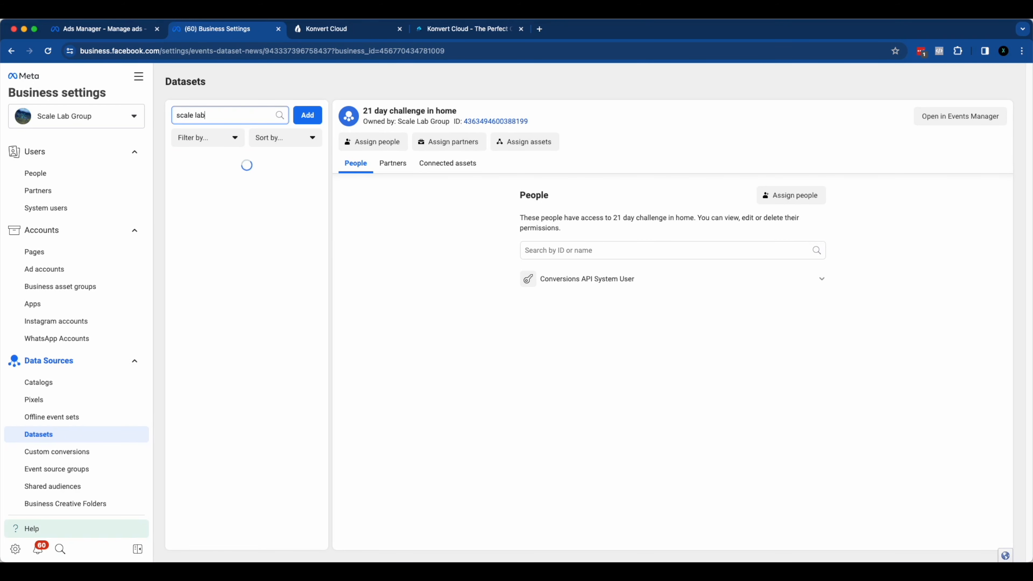
text( gr)
scroll(228, 350, down, 8)
text(r)
scroll(227, 358, down, 15)
scroll(232, 367, down, 12)
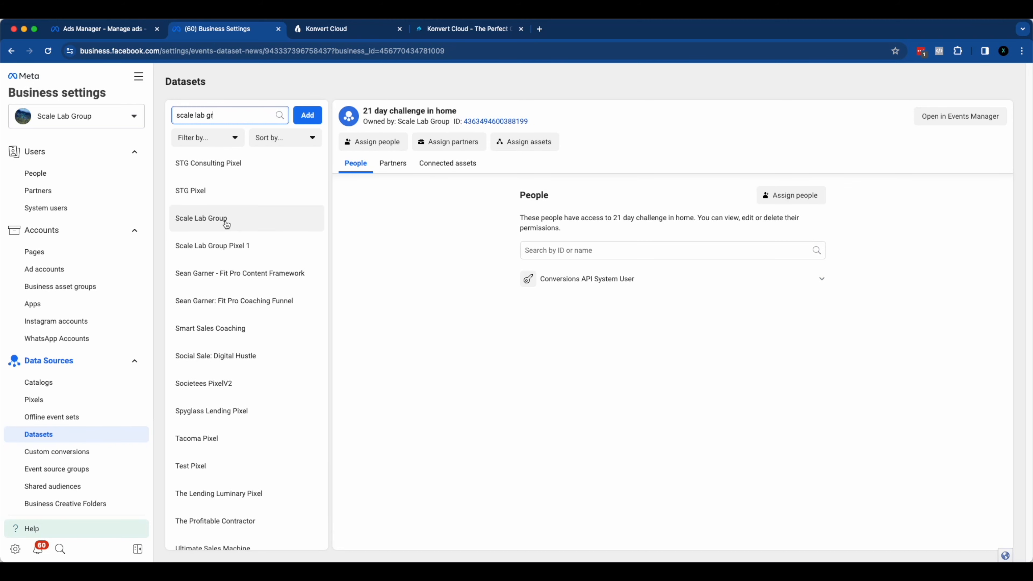
click(248, 227)
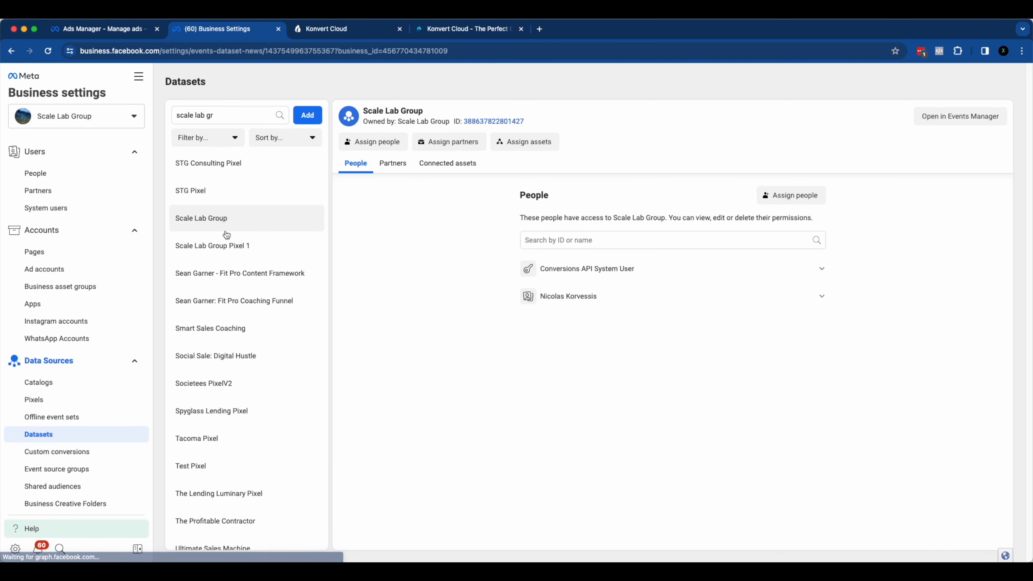
Step: Assign the first listed person to the Scale Lab Group dataset with full control to manage the events dataset
click(382, 147)
click(411, 231)
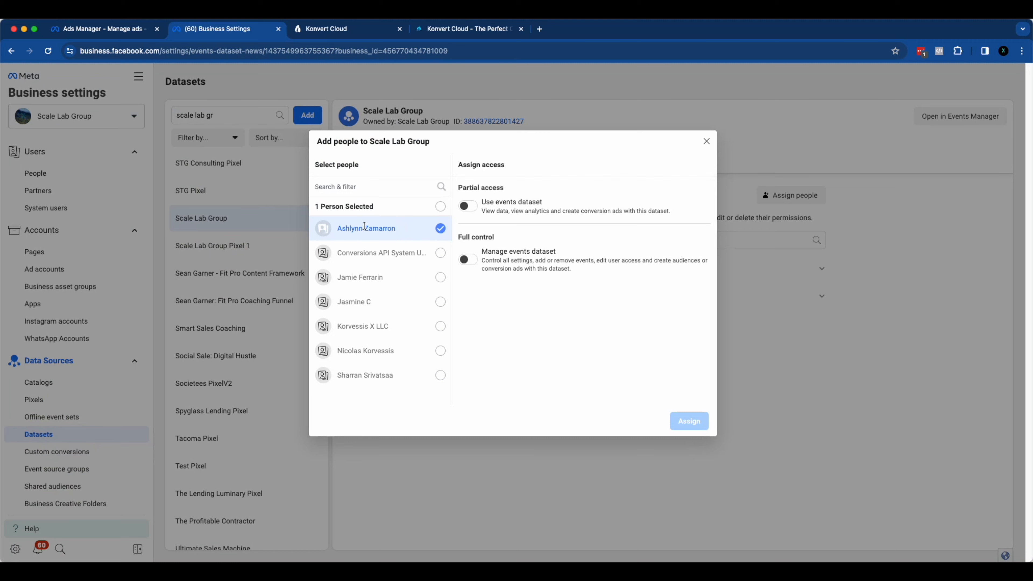
click(466, 259)
click(688, 422)
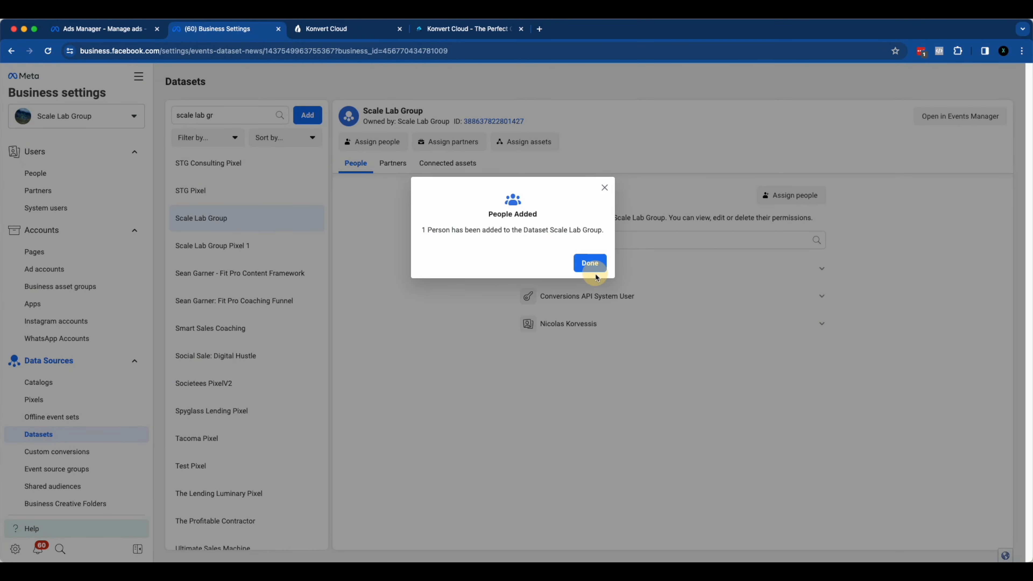
click(588, 262)
Step: View the Scale Lab Group dataset's connected assets and return to its assigned people
click(451, 167)
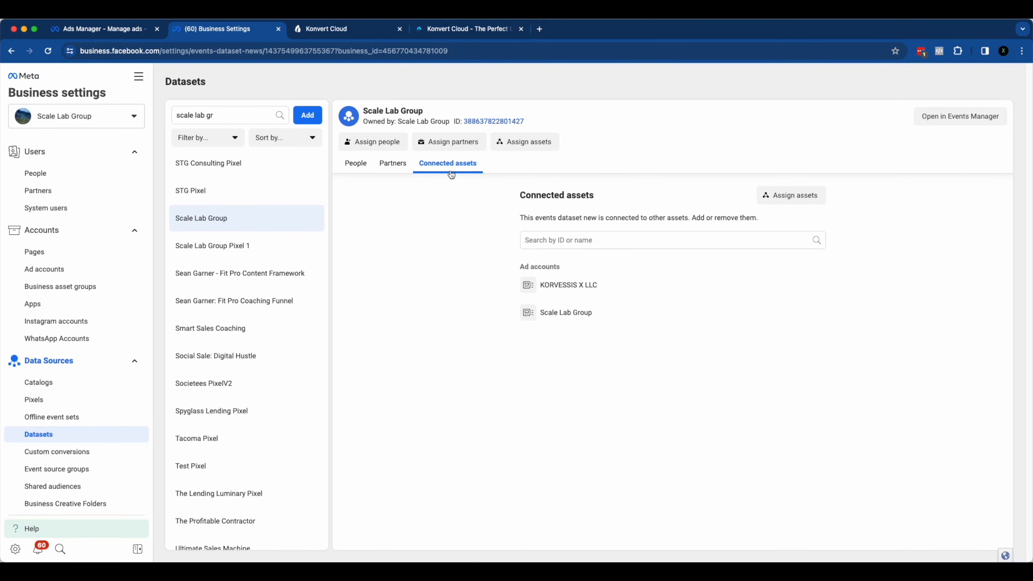
click(365, 173)
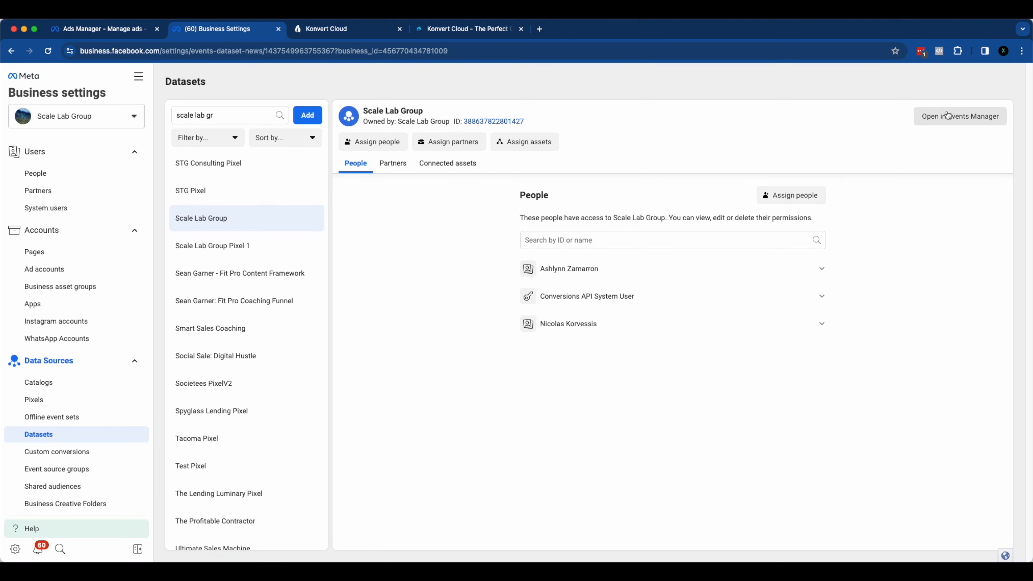
Step: Open the Scale Lab Group dataset in Events Manager and review its event activity chart and events table
click(945, 122)
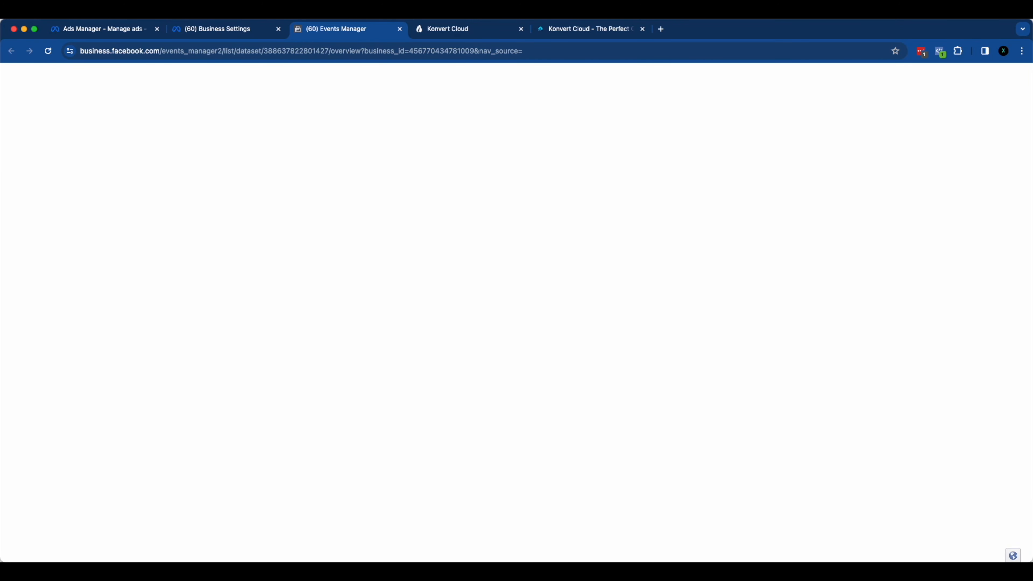
scroll(376, 258, down, 2)
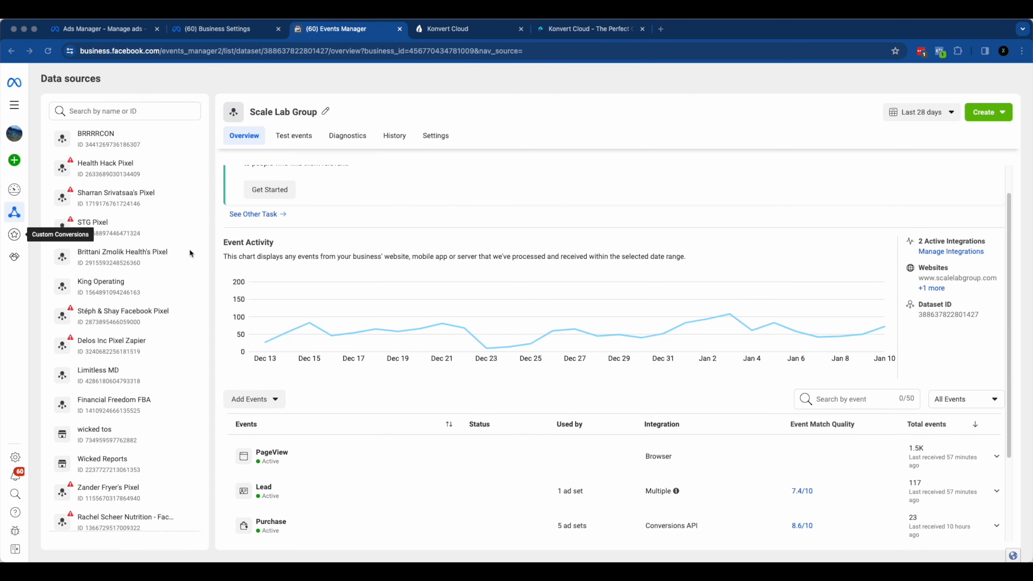
scroll(412, 285, down, 5)
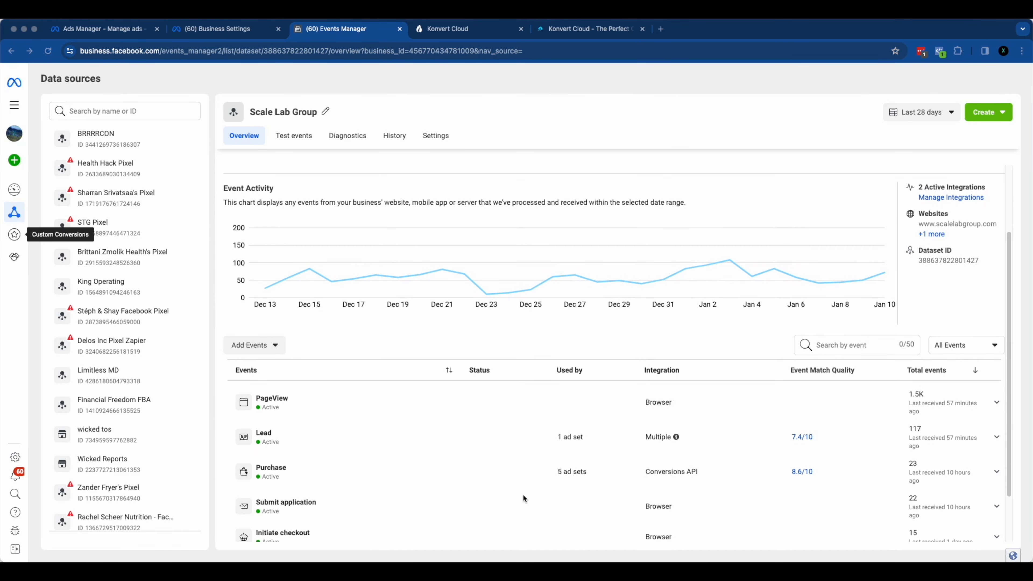
scroll(414, 471, up, 4)
scroll(439, 475, down, 4)
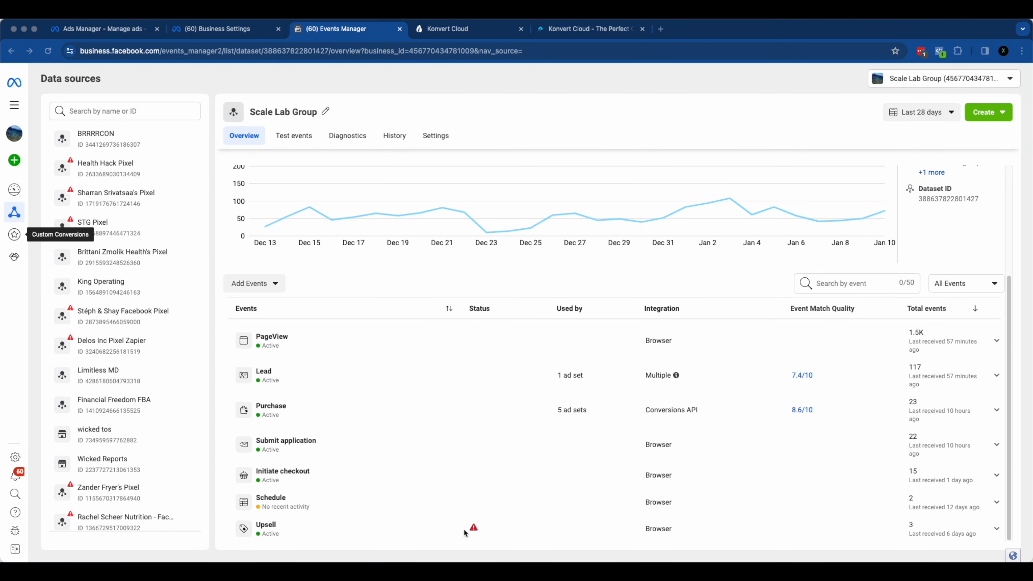
scroll(330, 333, up, 7)
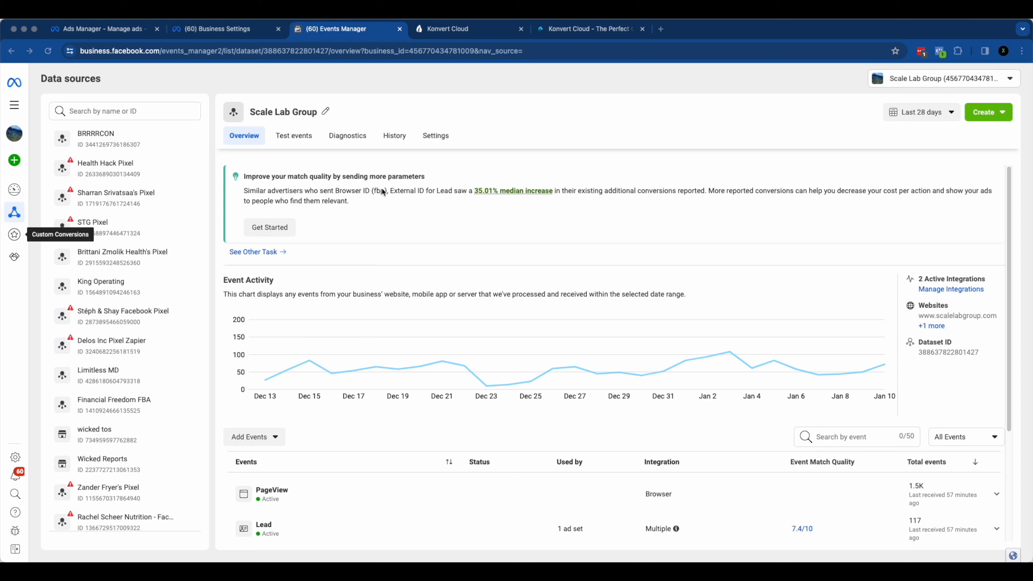
Step: Start adding a new integration to the Scale Lab Group dataset's events, using Meta Pixel as the type
click(253, 437)
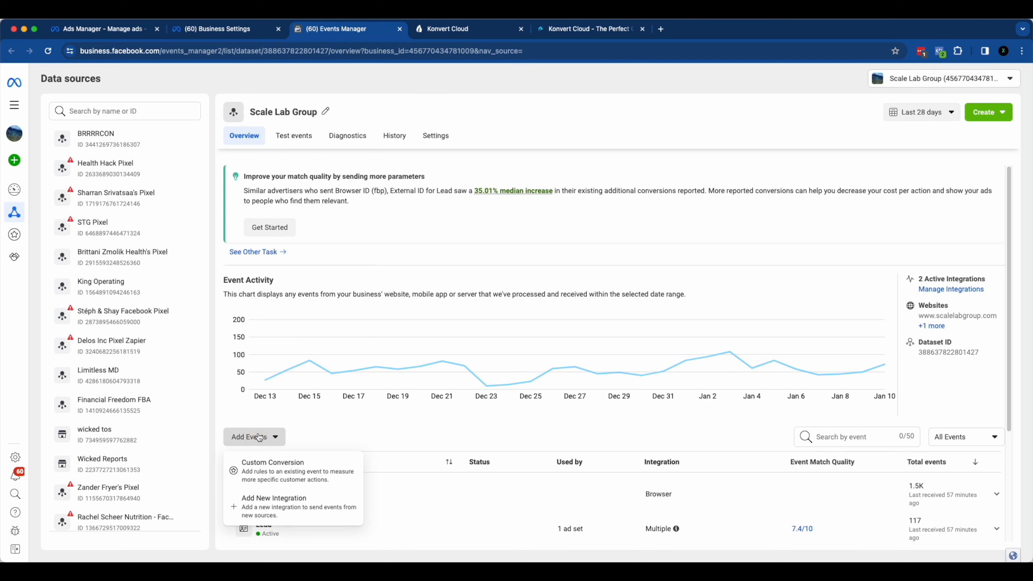
scroll(326, 428, down, 7)
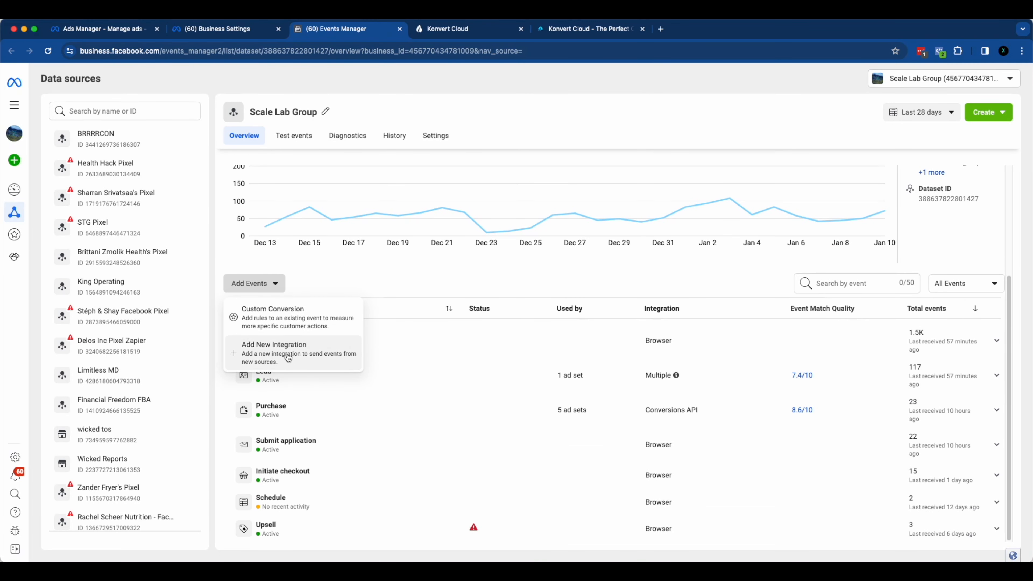
click(284, 364)
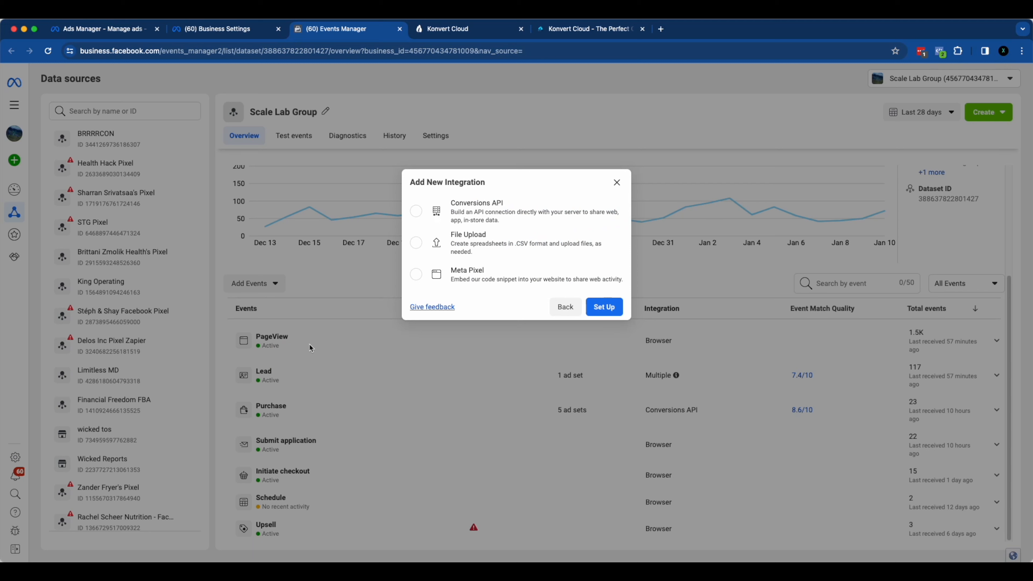
click(416, 275)
click(604, 307)
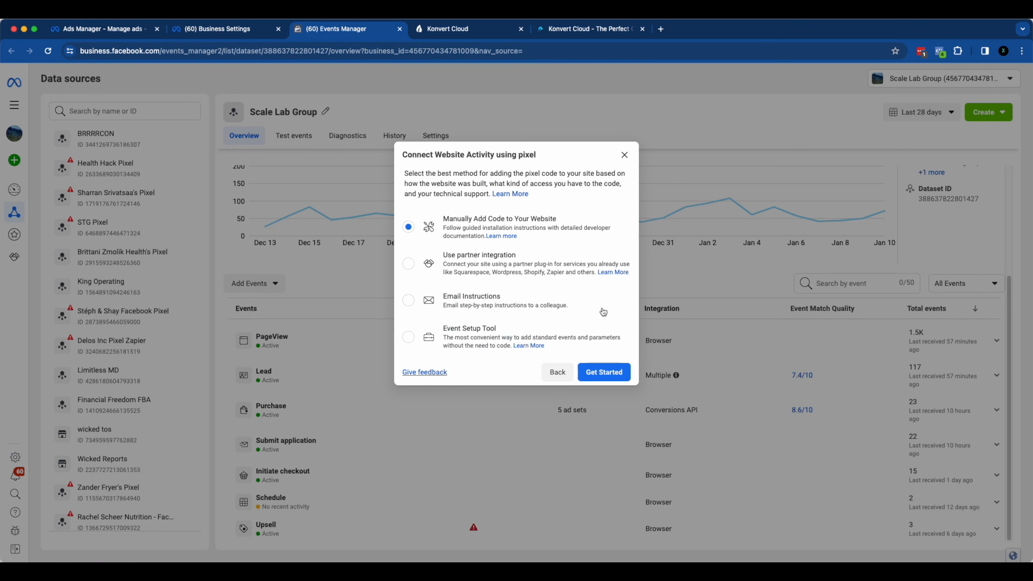
Step: Choose to manually add code to the website and copy the Meta Pixel base code
drag(443, 220, 559, 225)
click(594, 373)
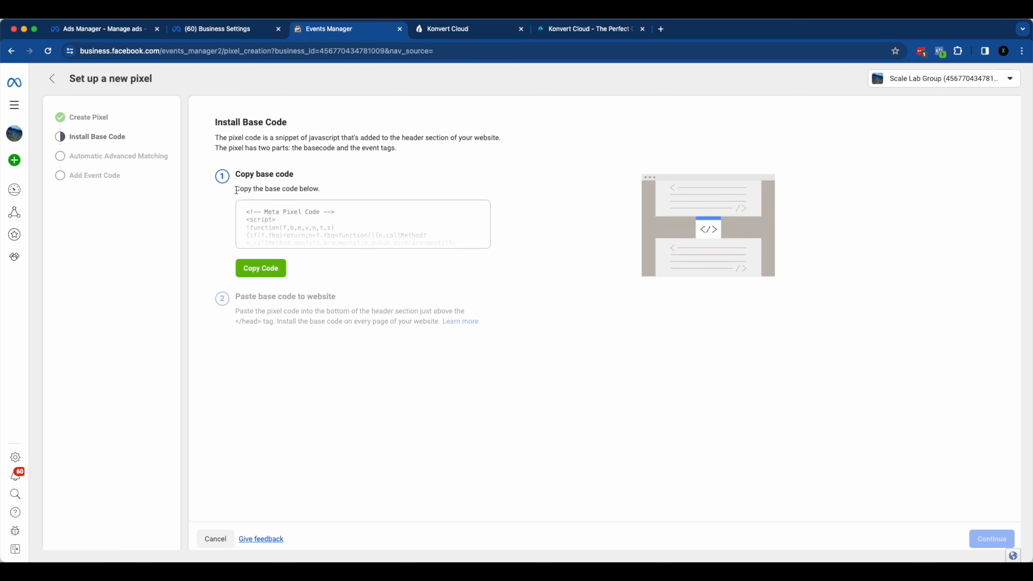
click(266, 269)
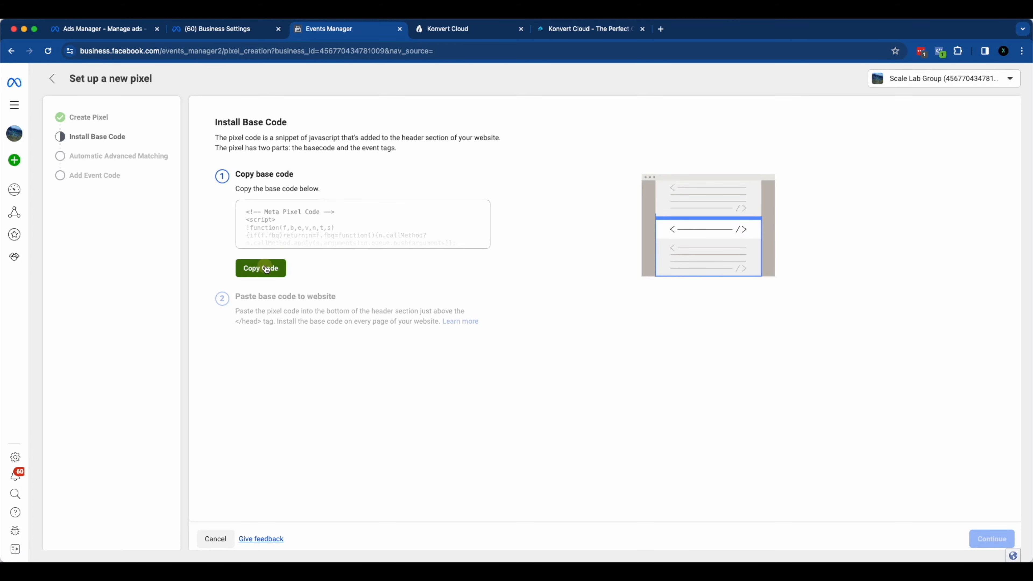
Step: Switch to the Konvert Cloud funnels list, look at the "Ad of the week" funnel's steps, and return to the funnels list
click(452, 31)
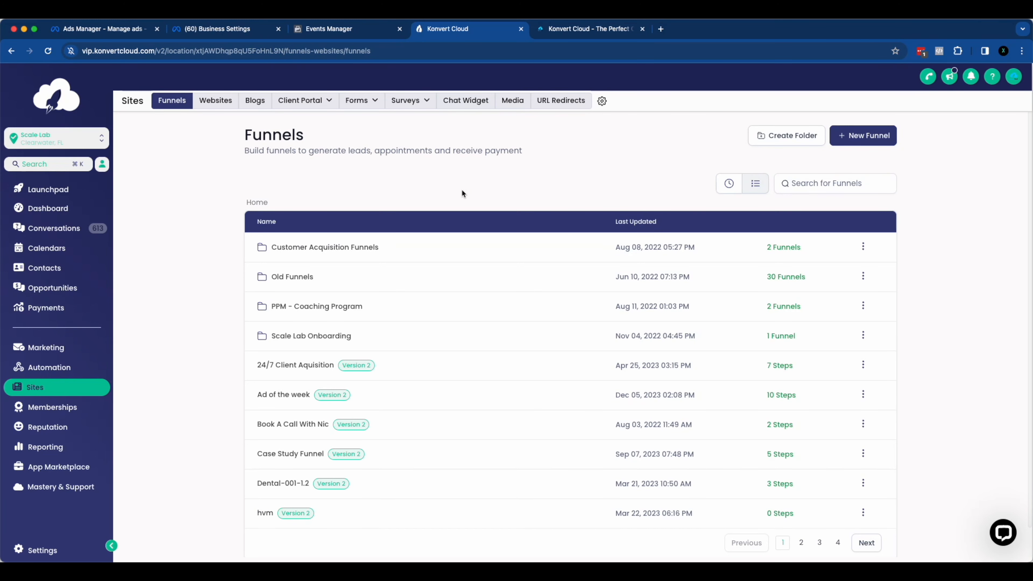
click(342, 30)
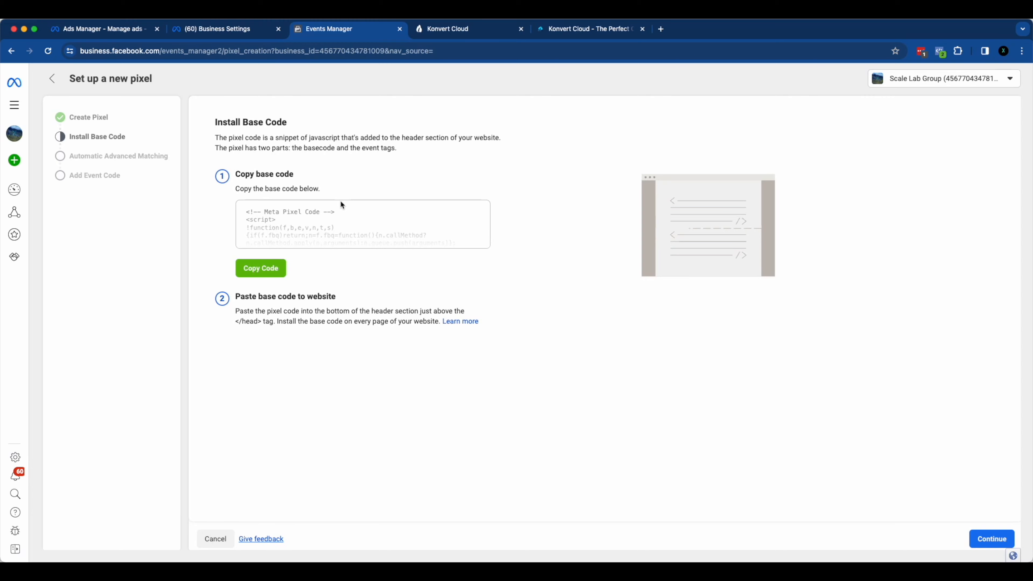
click(494, 29)
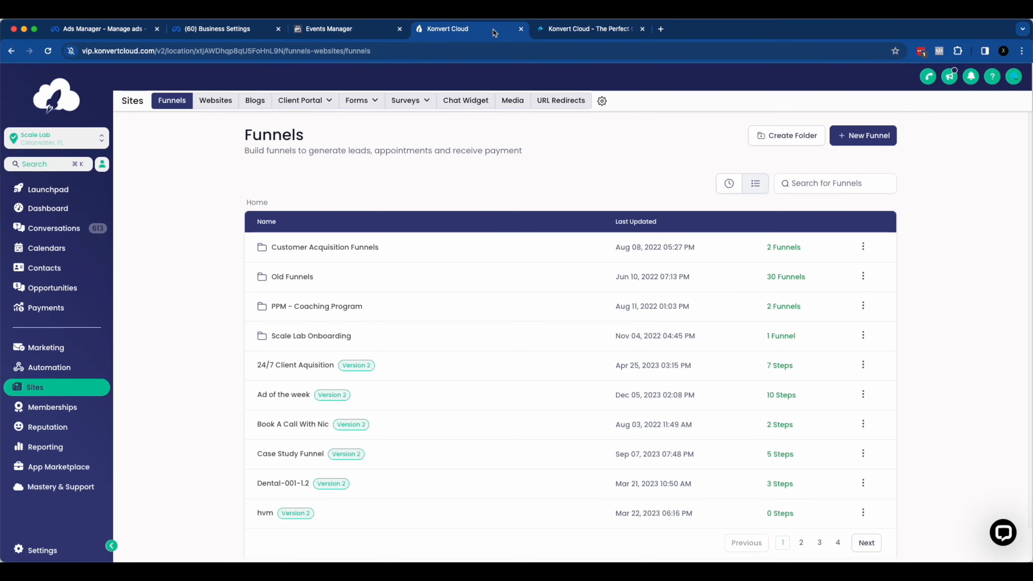
scroll(397, 250, down, 1)
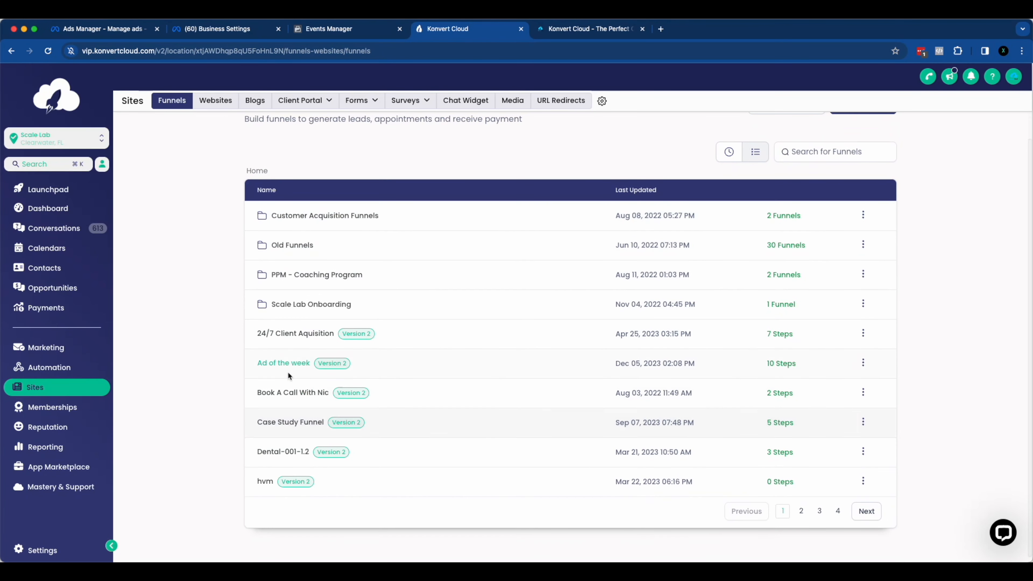
click(284, 365)
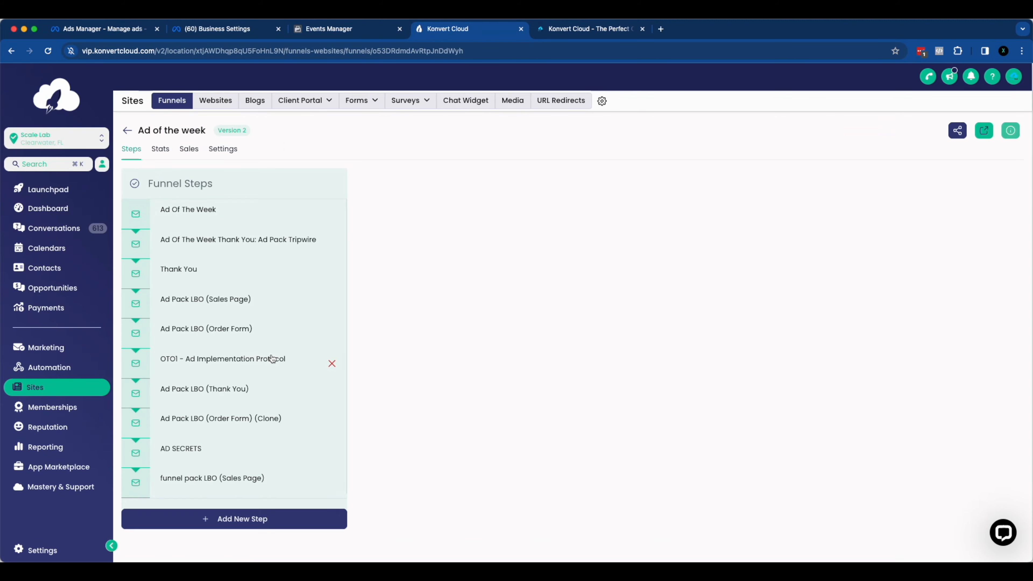
click(126, 130)
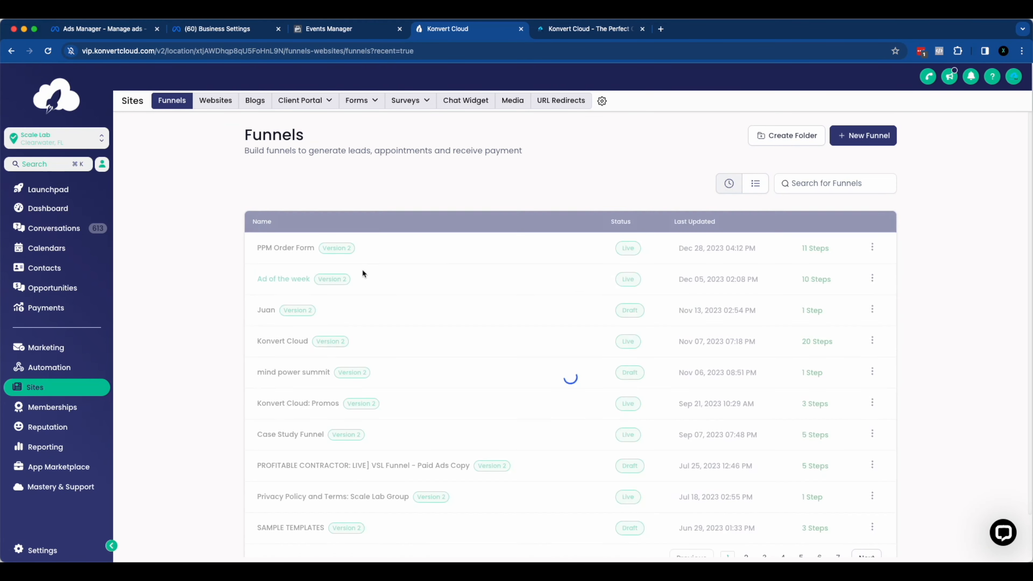
Step: Look through the "Ad of the week" funnel's AD SECRETS step and return to the recently updated funnels list
scroll(284, 366, down, 1)
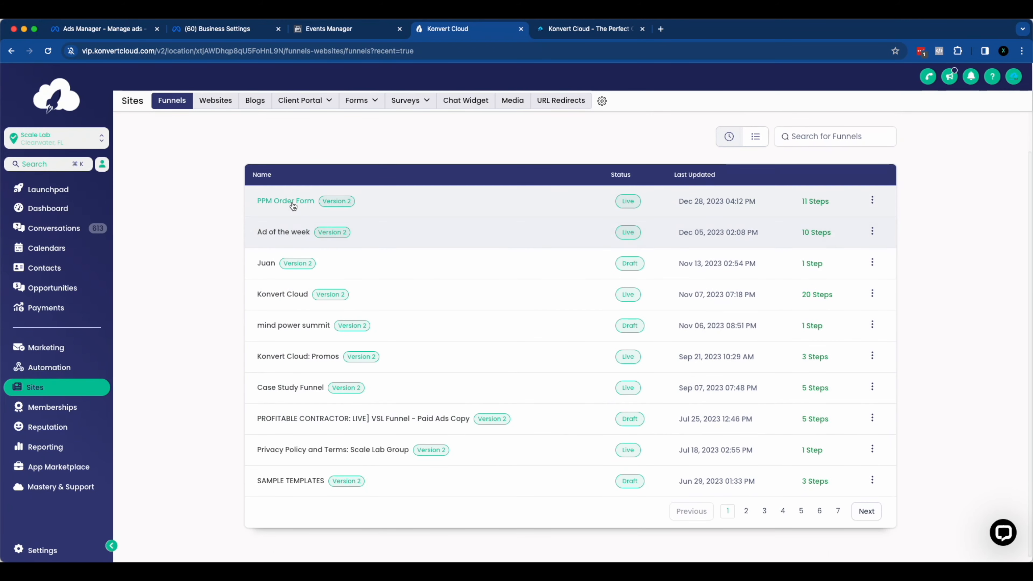
click(282, 231)
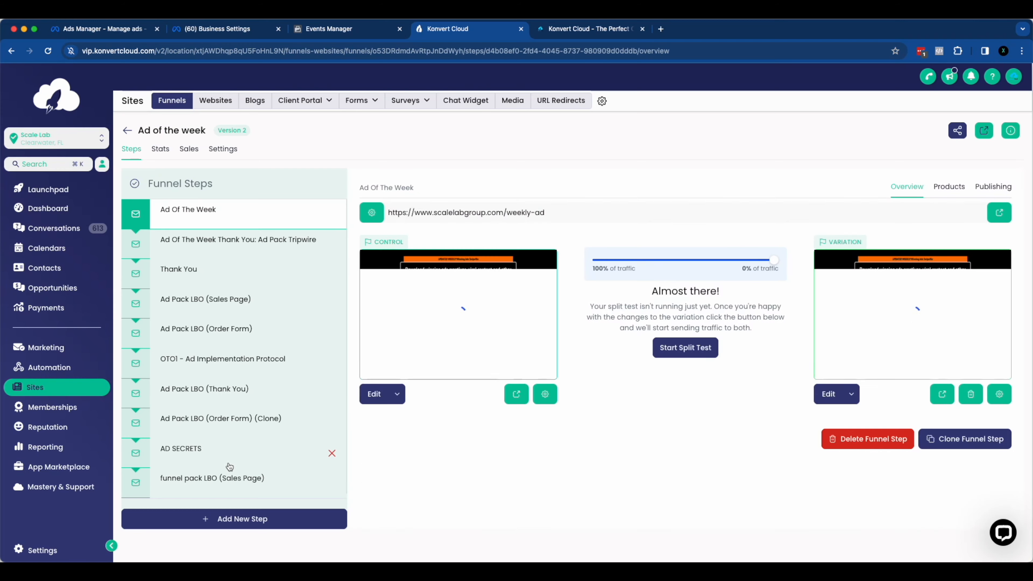
click(230, 465)
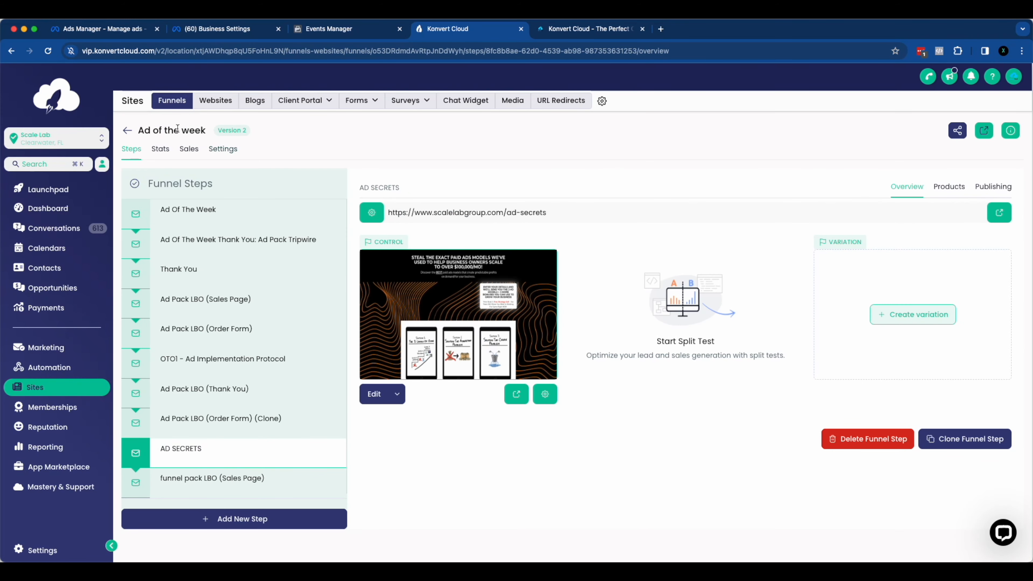
click(127, 130)
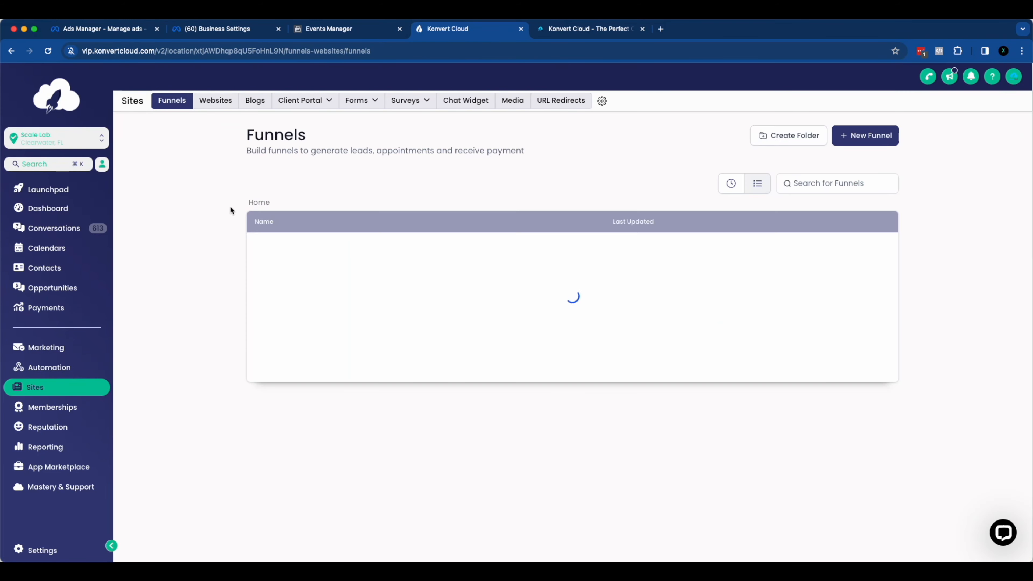
click(752, 186)
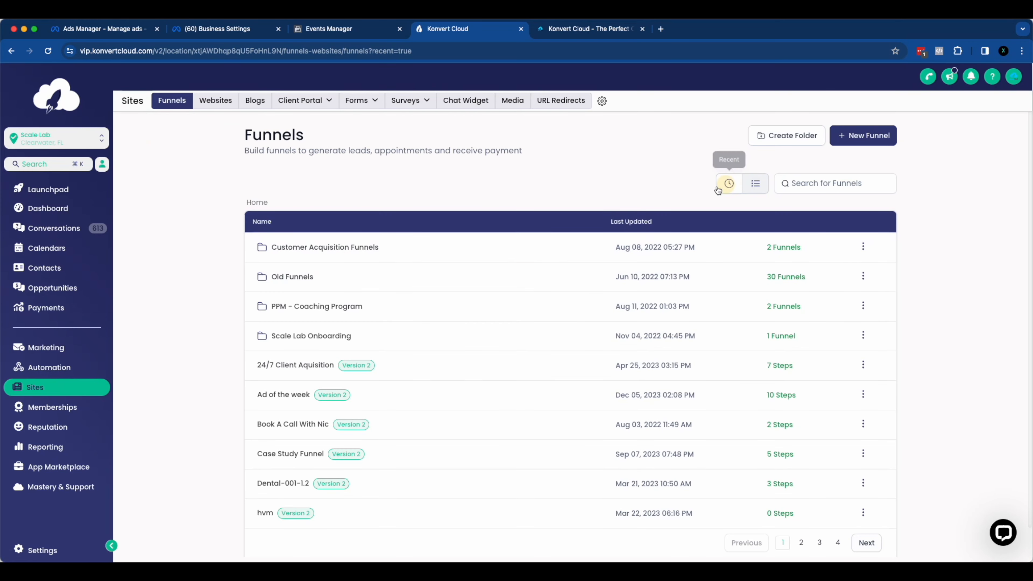
click(728, 186)
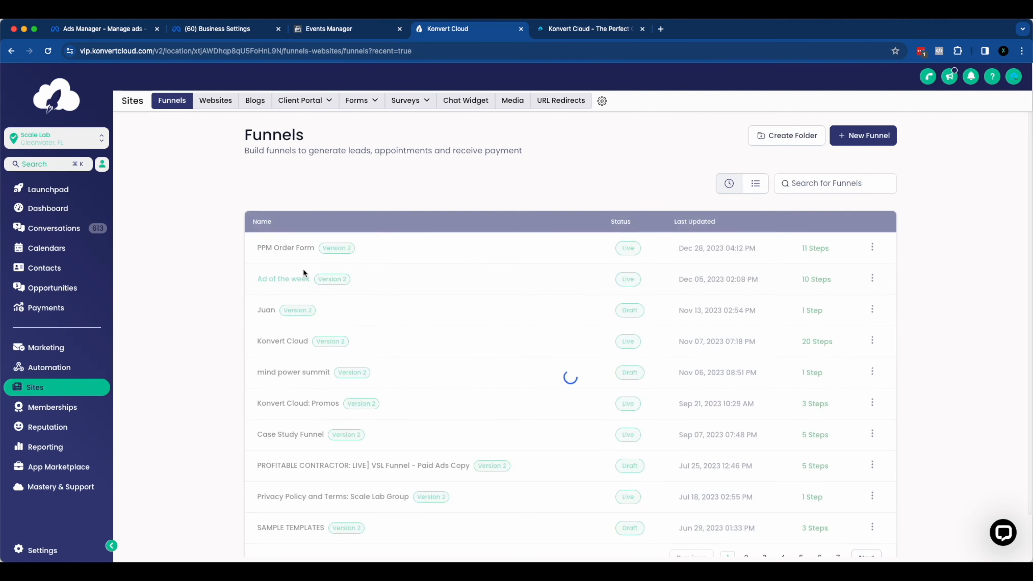
Step: Open the Konvert Cloud funnel and go to its funnel-wide settings
click(276, 346)
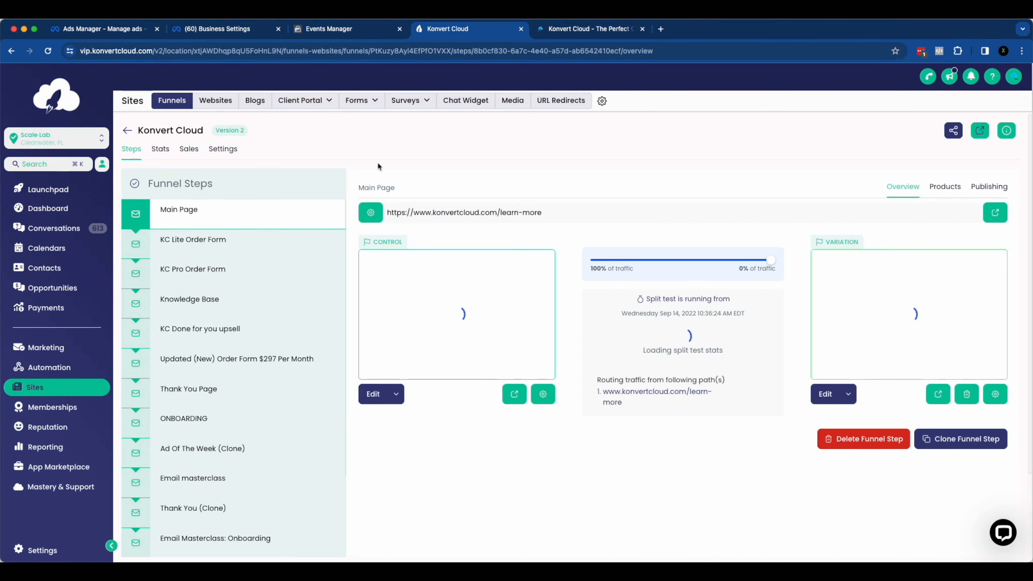
click(223, 150)
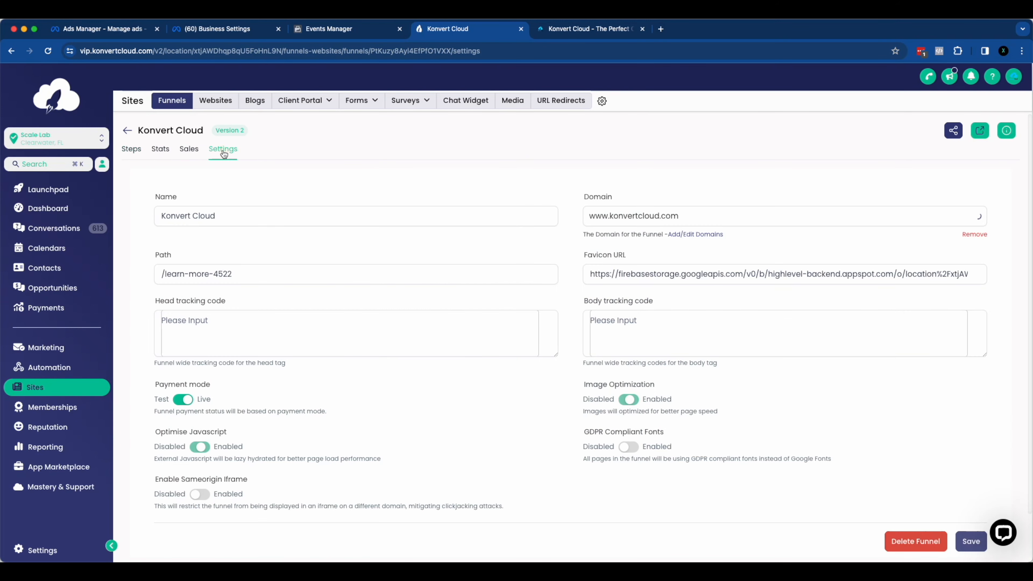
click(132, 157)
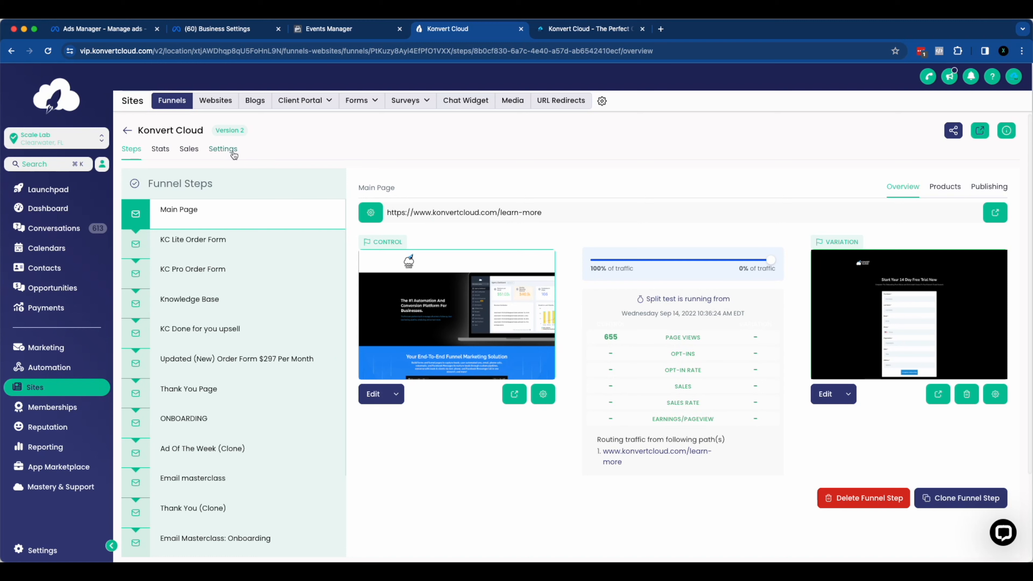
click(222, 151)
Step: Paste the copied Meta Pixel base code into the Konvert Cloud funnel's head tracking code and save the settings
click(182, 318)
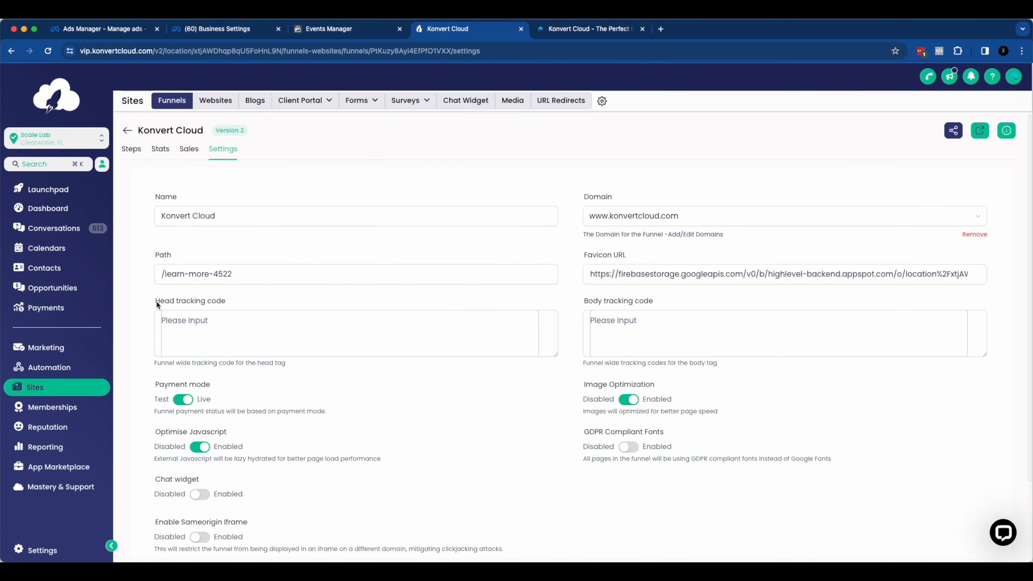
click(328, 29)
click(452, 27)
drag(154, 301, 231, 300)
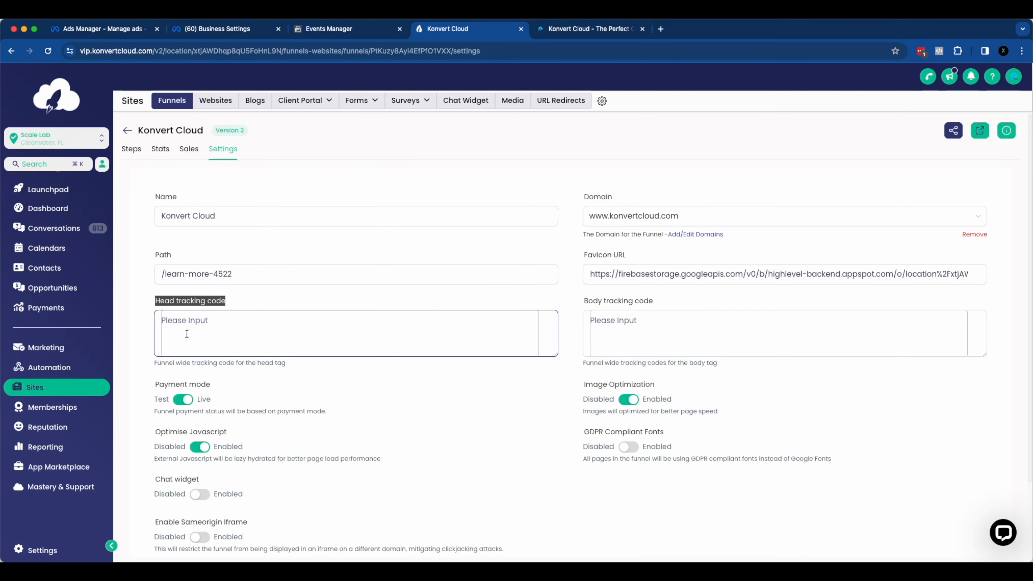
click(186, 351)
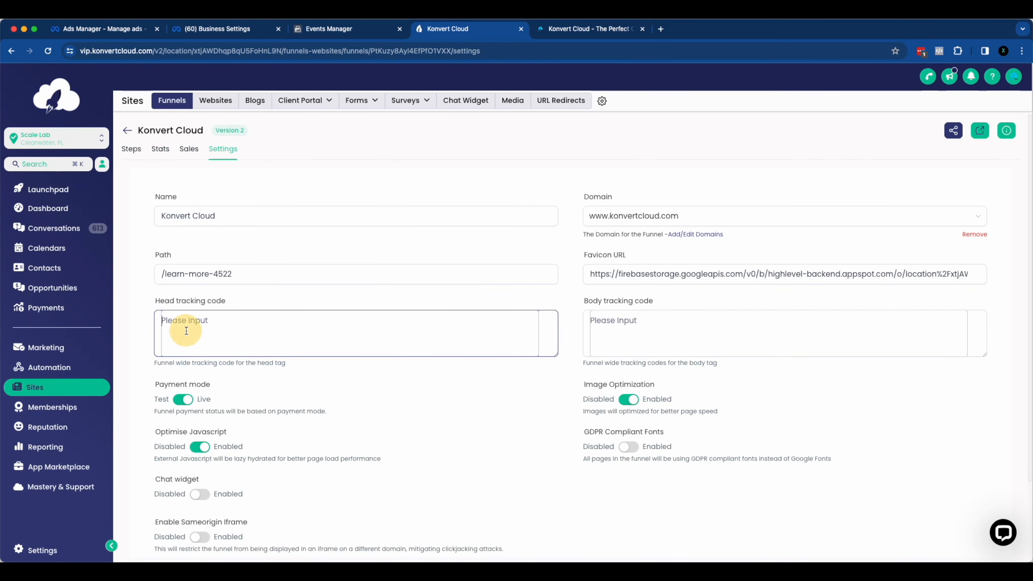
key(super+v)
click(256, 290)
scroll(639, 492, down, 3)
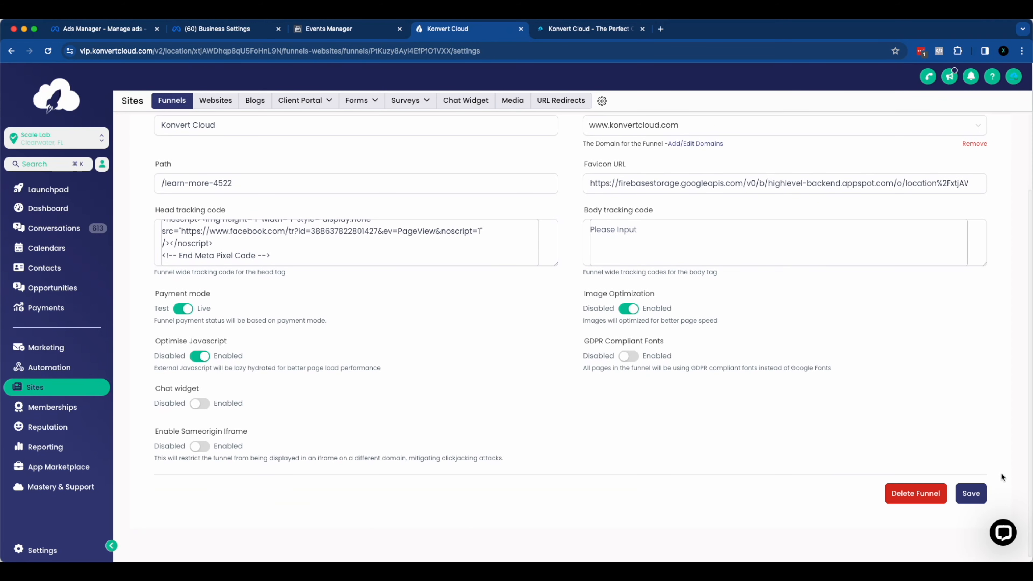
click(968, 493)
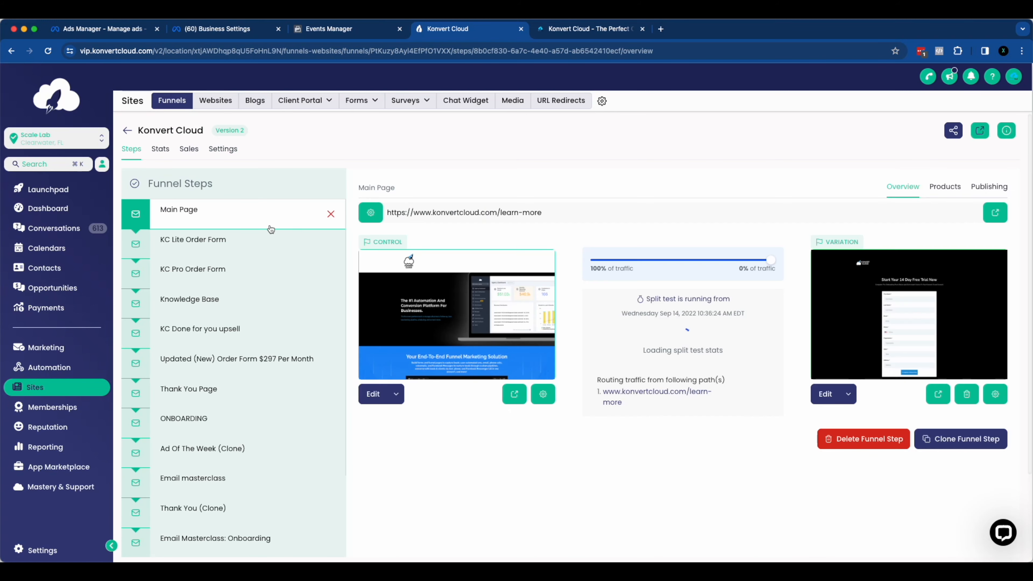
Step: Review the Konvert Cloud funnel's list of steps and the saved head tracking code, and return to the funnel steps
scroll(230, 463, down, 10)
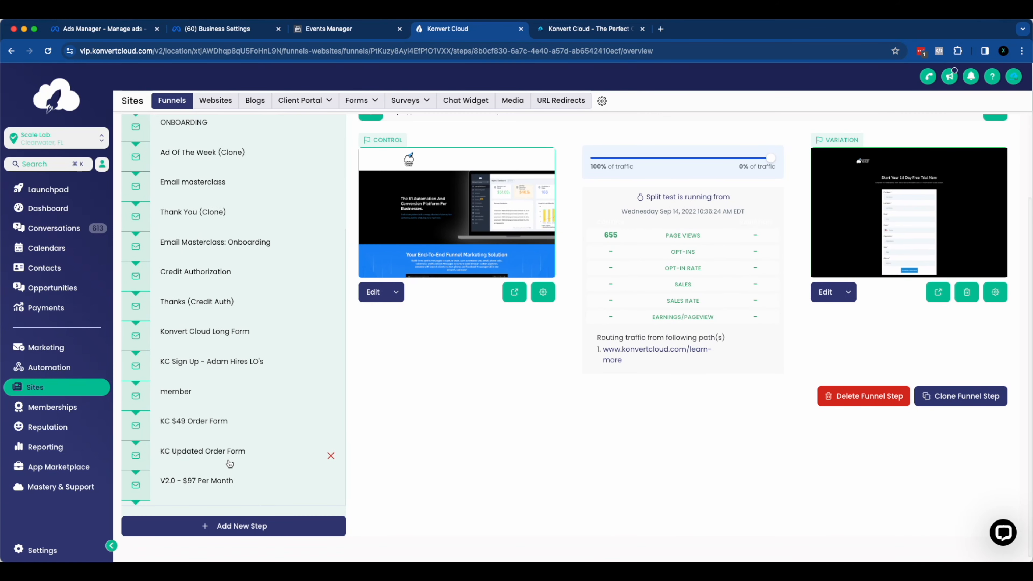
scroll(230, 463, up, 10)
click(223, 148)
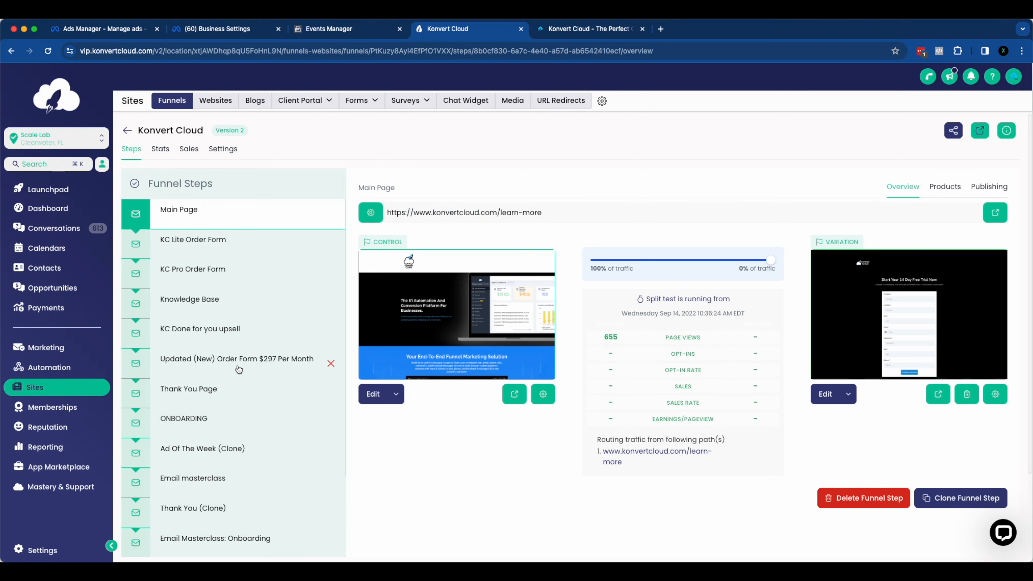
scroll(248, 364, down, 1)
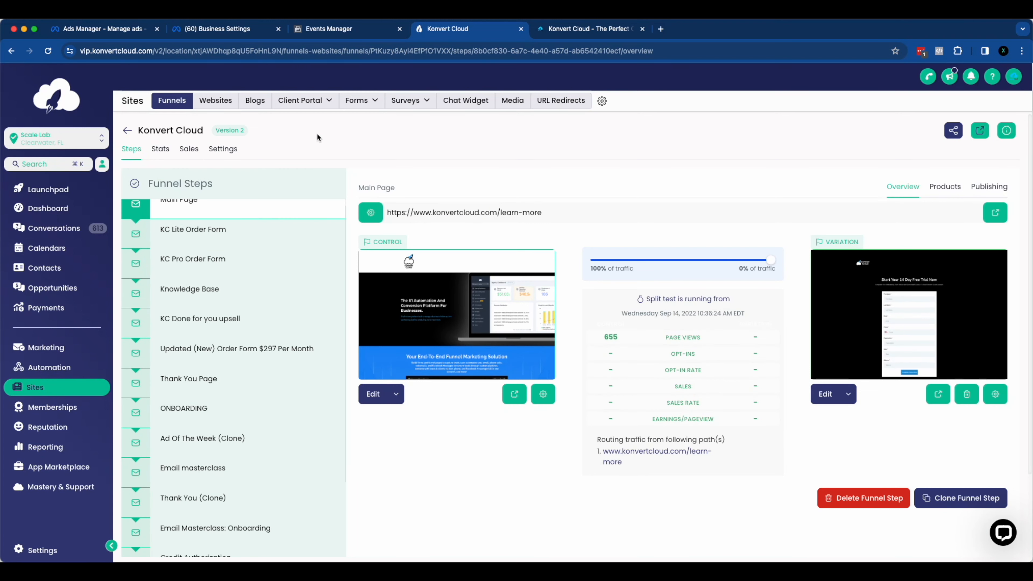
click(223, 149)
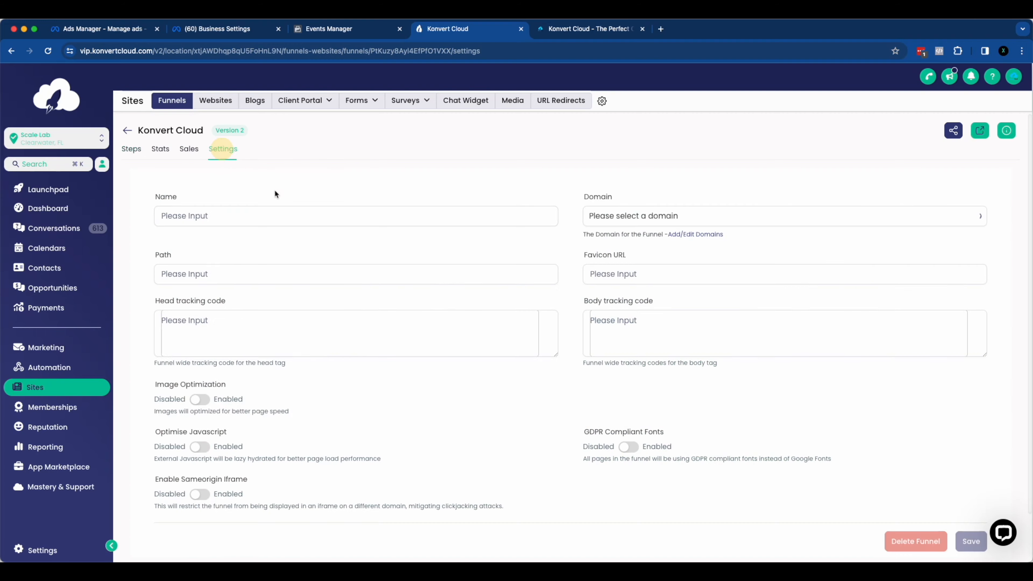
drag(155, 304, 228, 304)
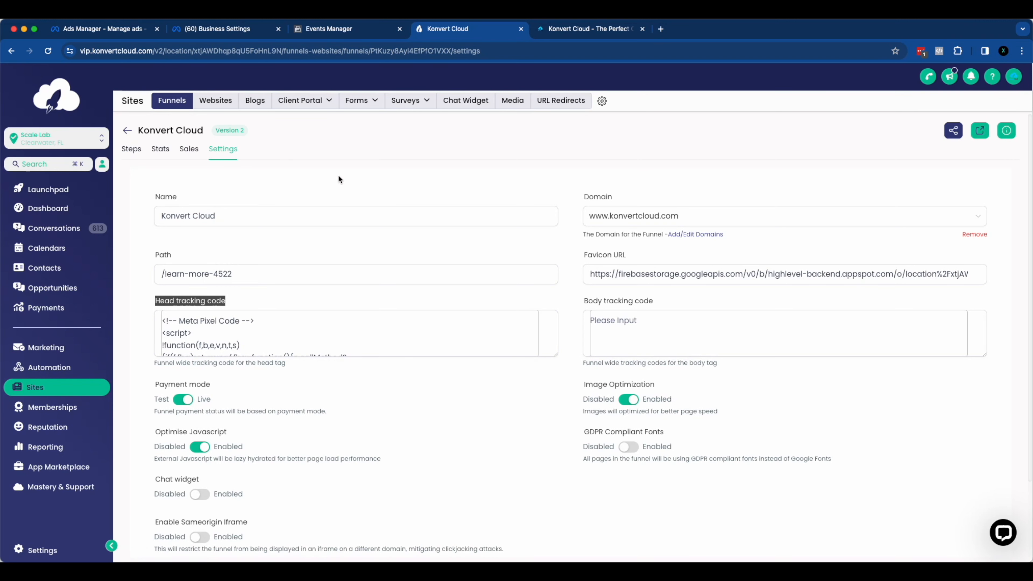
click(330, 174)
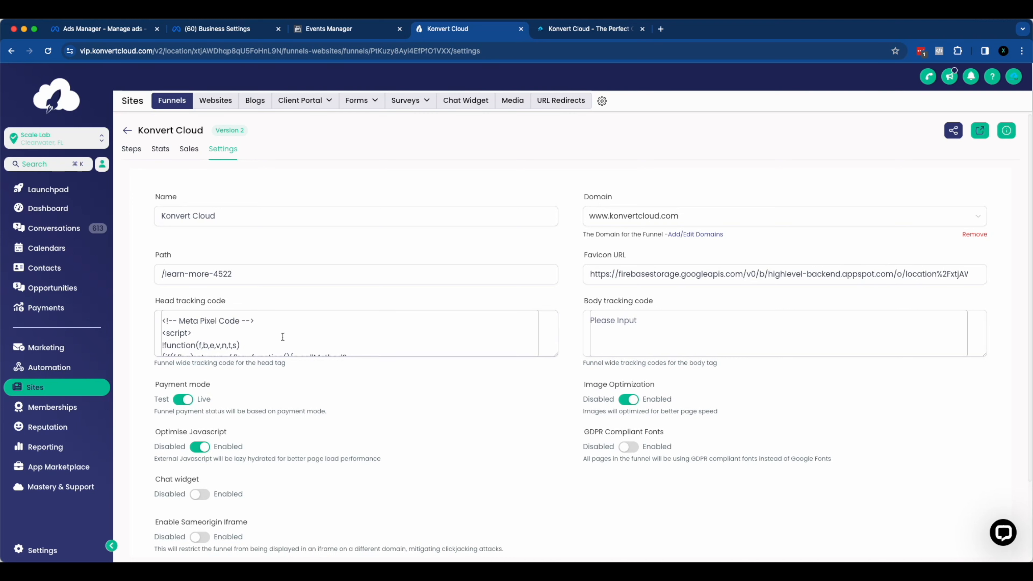
click(131, 149)
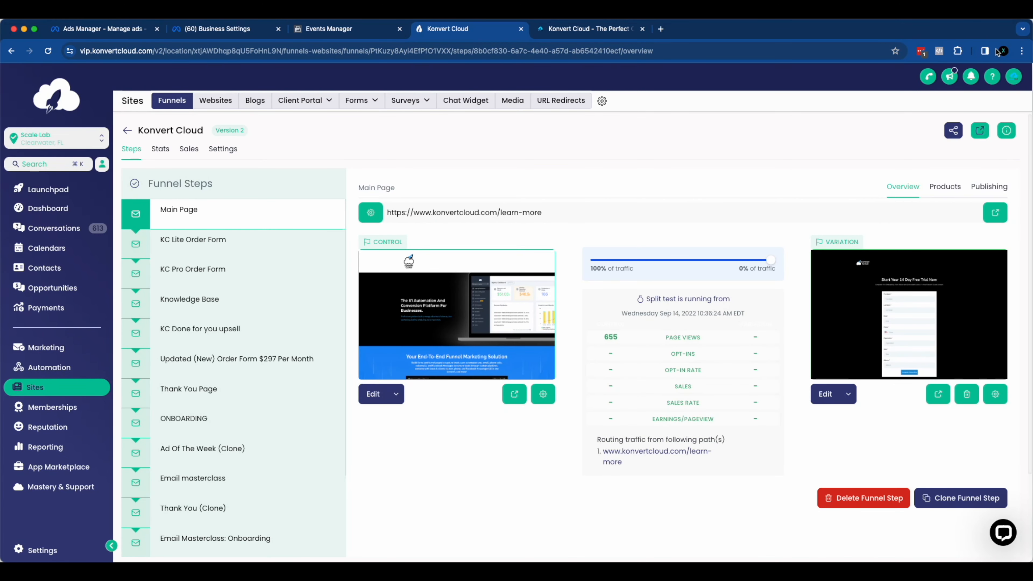
Step: Run Meta Pixel Helper on the funnel editor page, pop it out into its own window, and dismiss it
click(939, 52)
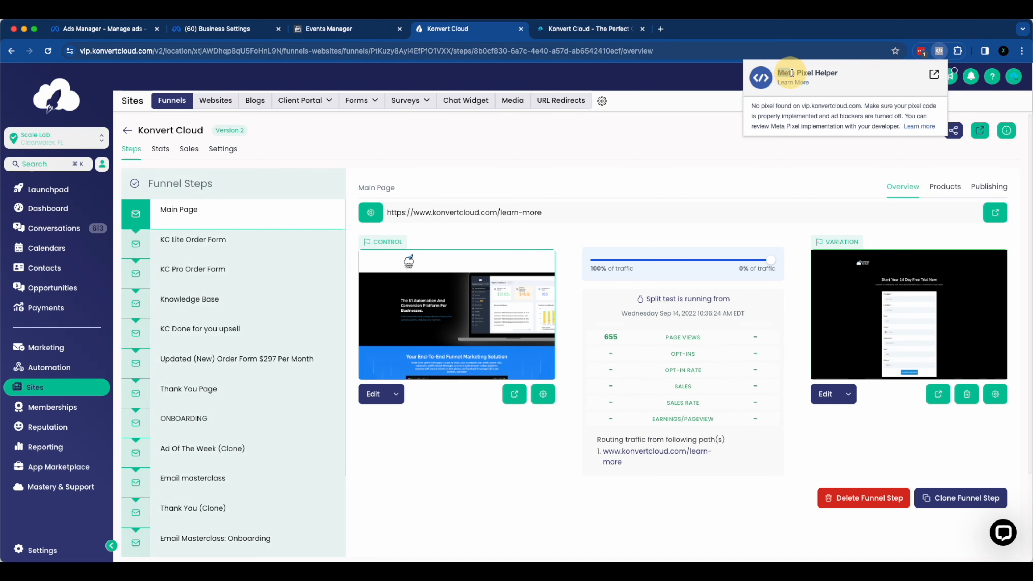
click(934, 74)
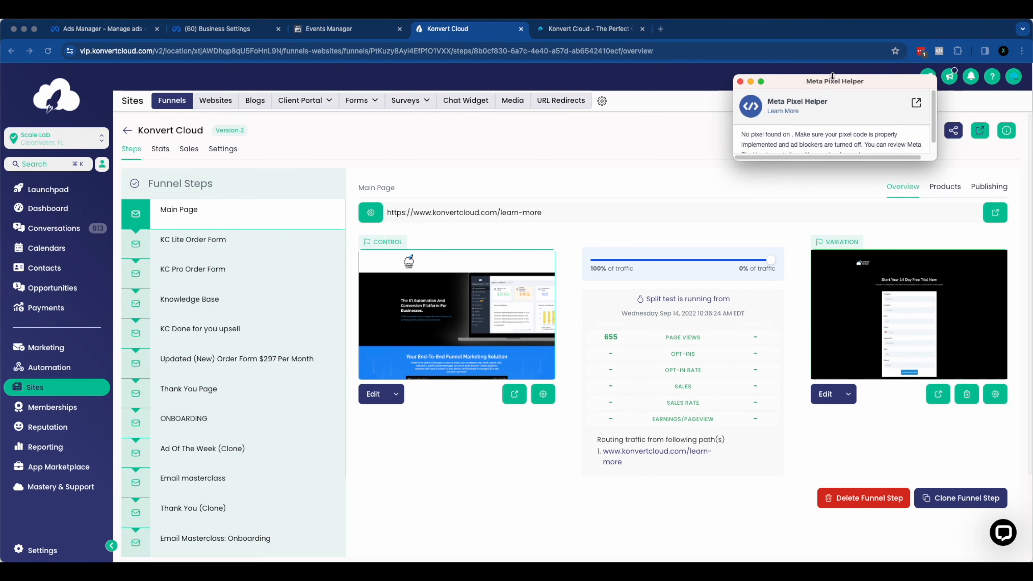
click(613, 127)
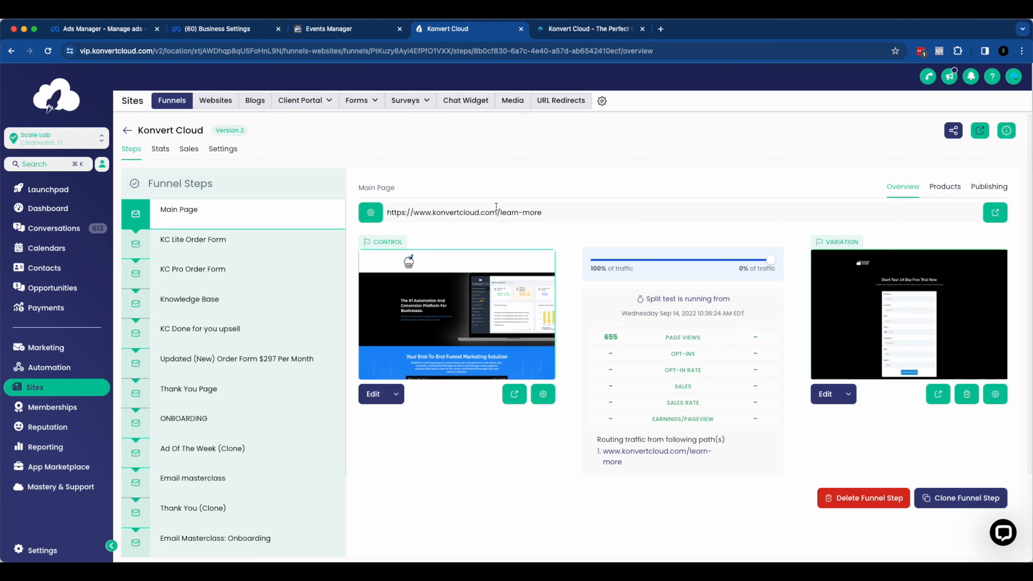
Step: Open the funnel's live Main Page and check its pixel and PageView event with Meta Pixel Helper
click(996, 212)
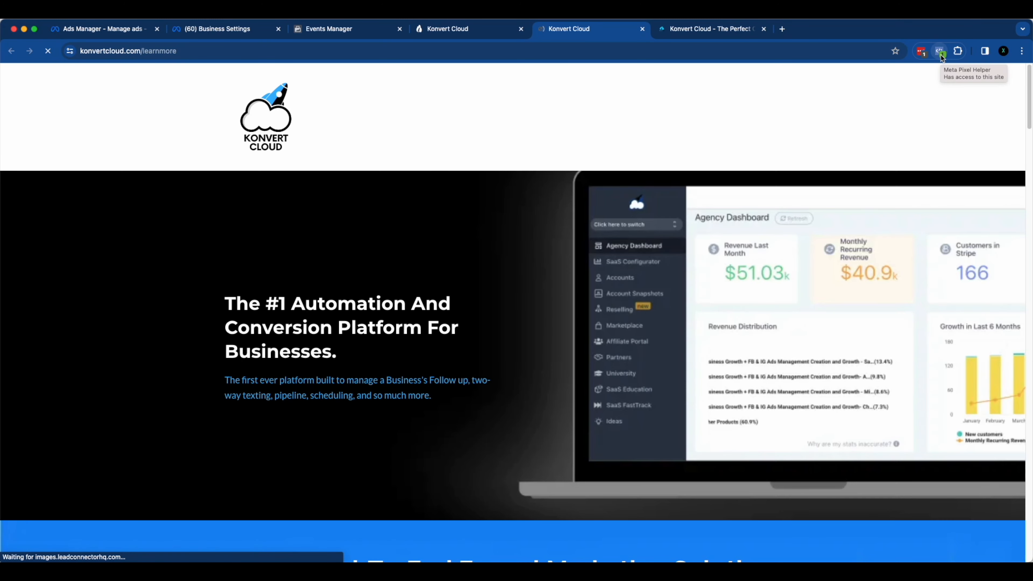
click(940, 52)
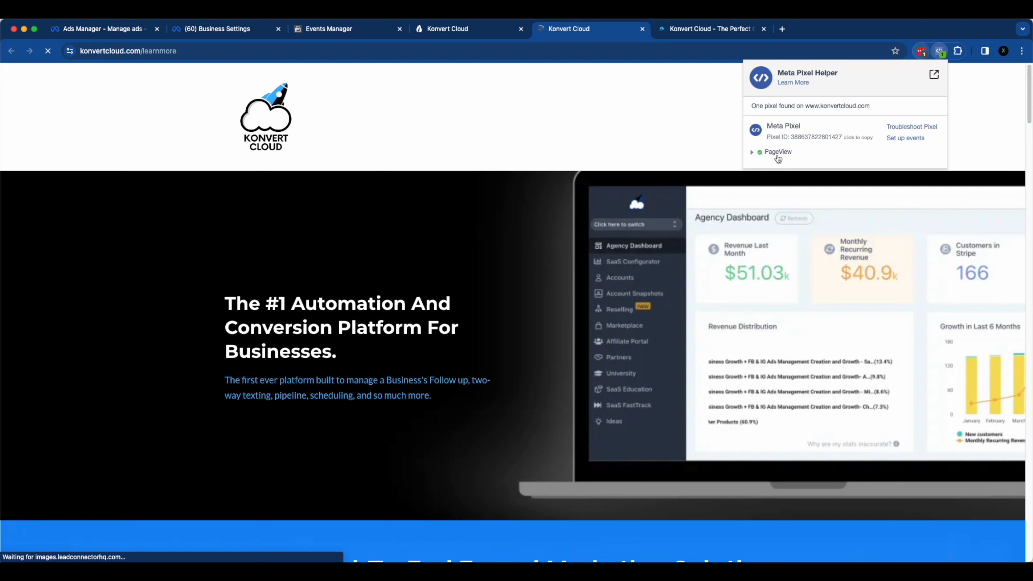
click(613, 120)
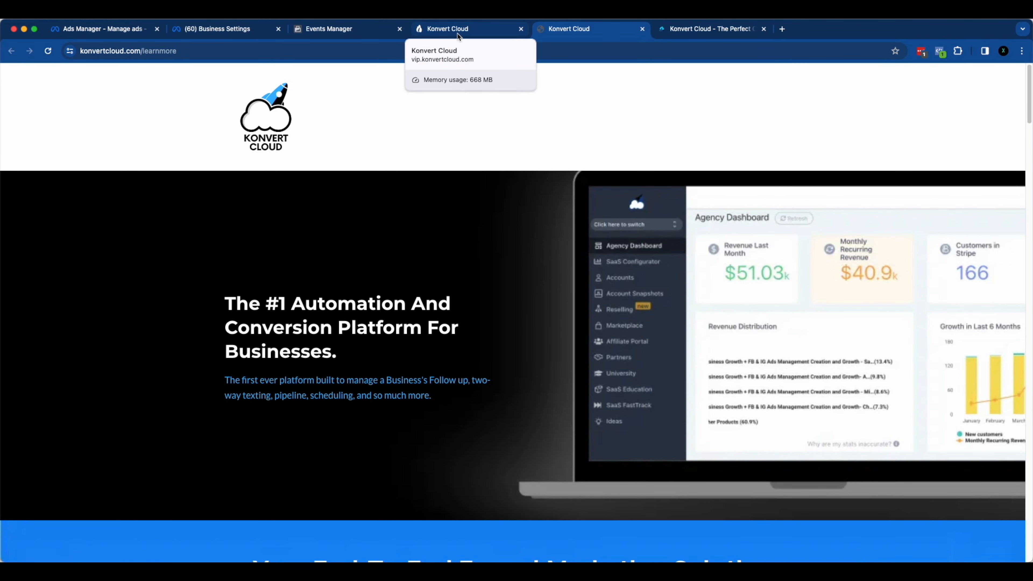
click(938, 52)
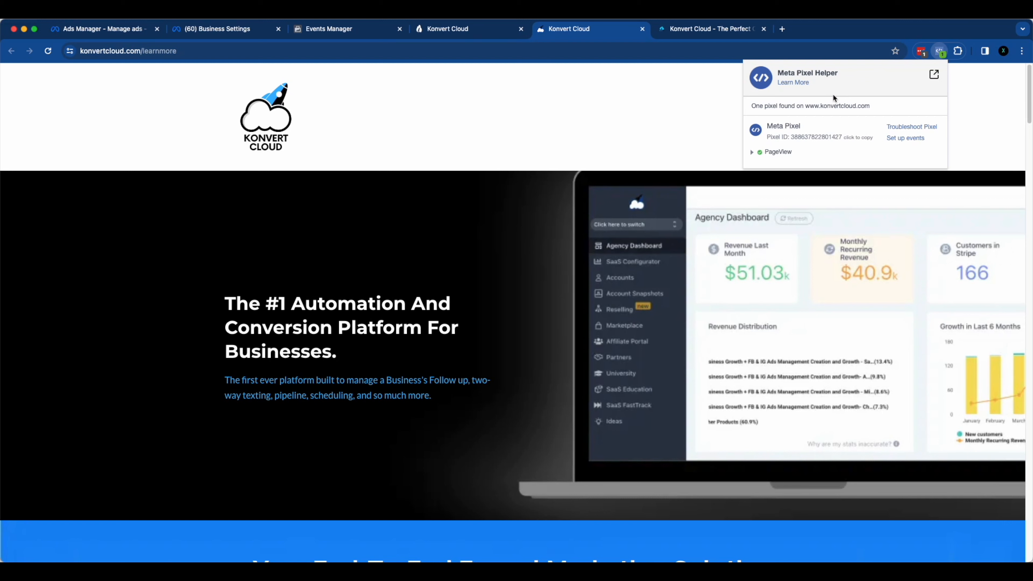
drag(778, 73, 867, 74)
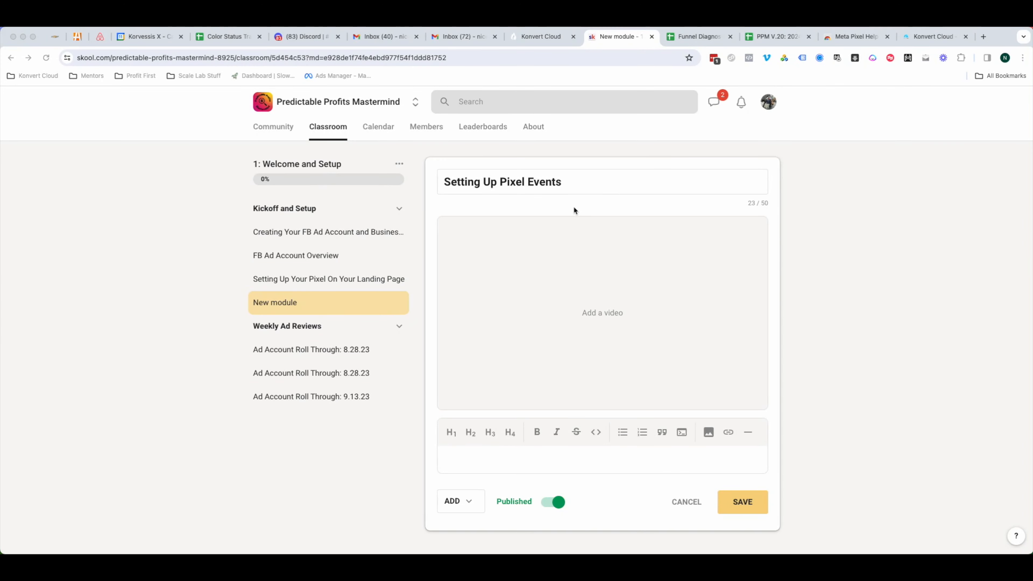
Step: Switch to the blank Canva whiteboard and set the drawing marker's colour to orange
key(ctrl+Up)
click(766, 119)
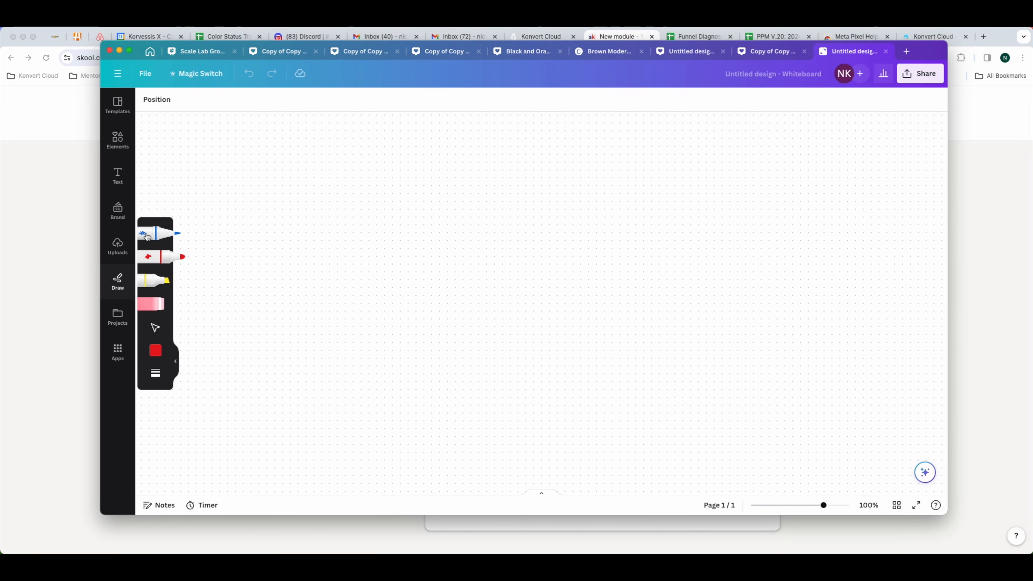
click(156, 351)
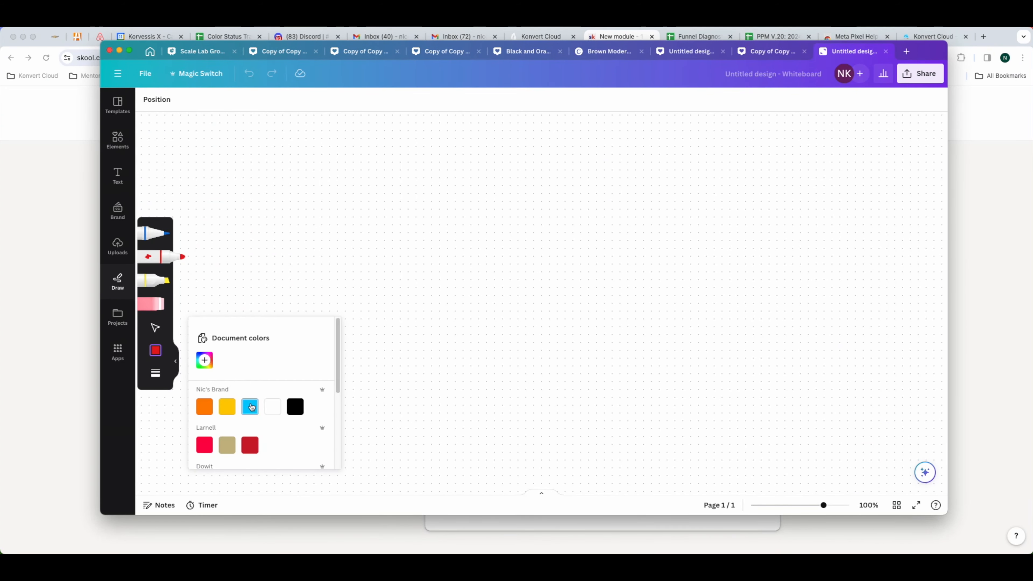
click(203, 391)
click(264, 237)
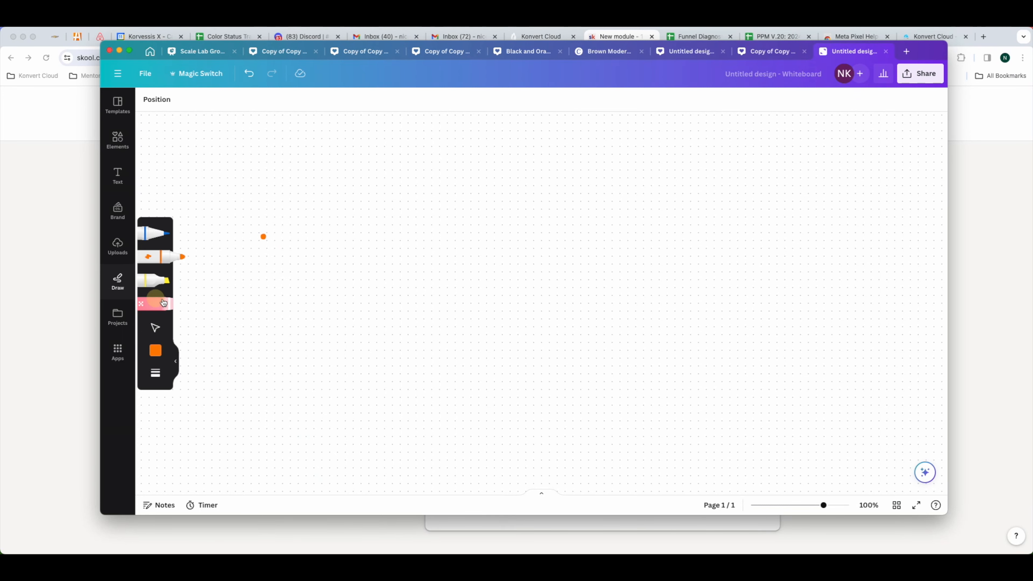
click(158, 301)
click(267, 236)
click(152, 256)
Step: Draw an orange box labelled "Fb" with an arrow leading to a second box labelled "W"
mouse_move(240, 233)
mouse_down()
mouse_move(233, 315)
mouse_move(303, 219)
mouse_move(244, 223)
mouse_move(238, 239)
mouse_move(260, 286)
mouse_move(256, 275)
mouse_move(297, 282)
mouse_move(287, 295)
mouse_up()
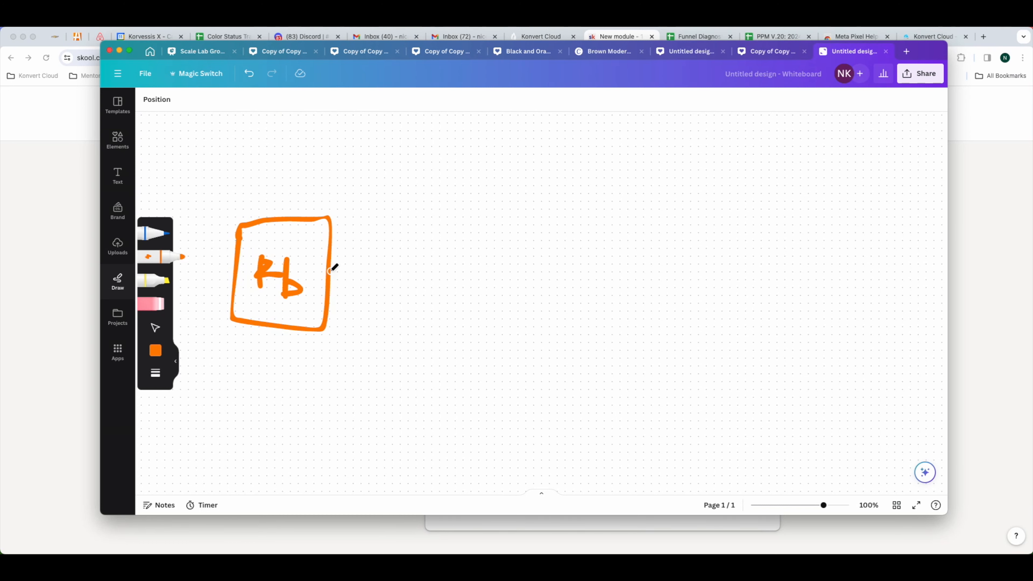
mouse_move(332, 271)
mouse_down()
mouse_move(392, 273)
mouse_move(388, 262)
mouse_move(407, 272)
mouse_move(381, 295)
mouse_up()
mouse_move(425, 240)
mouse_down()
mouse_move(472, 302)
mouse_move(466, 228)
mouse_move(429, 240)
mouse_move(452, 276)
mouse_move(487, 265)
mouse_up()
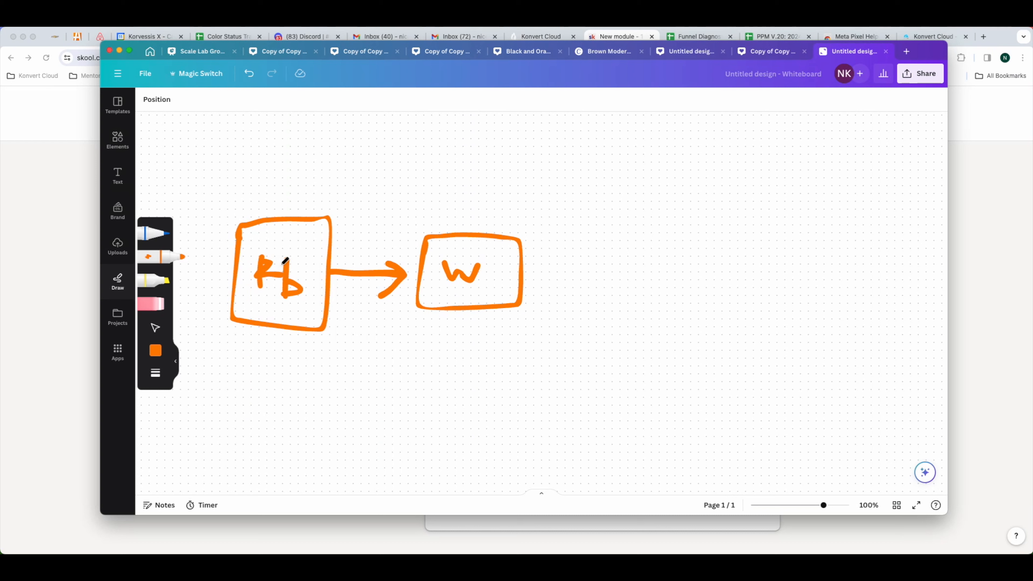
Step: Draw a curved orange arrow from above the "Fb" box to the "W" box and mark that box's upper corner with the blue pen
mouse_move(297, 206)
mouse_down()
mouse_move(396, 191)
mouse_move(454, 221)
mouse_move(517, 231)
mouse_move(511, 242)
mouse_up()
key(p)
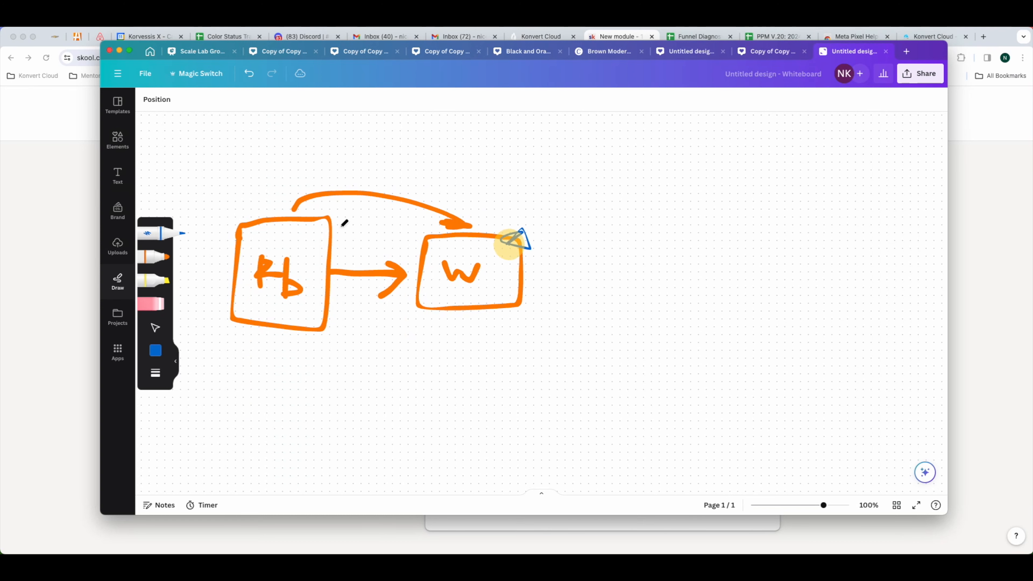
Step: Mark the "Fb" box's upper corner in blue and draw blue lines from it toward the "W" box's mark
mouse_move(324, 219)
mouse_down()
mouse_move(509, 222)
mouse_move(357, 215)
mouse_move(392, 222)
mouse_up()
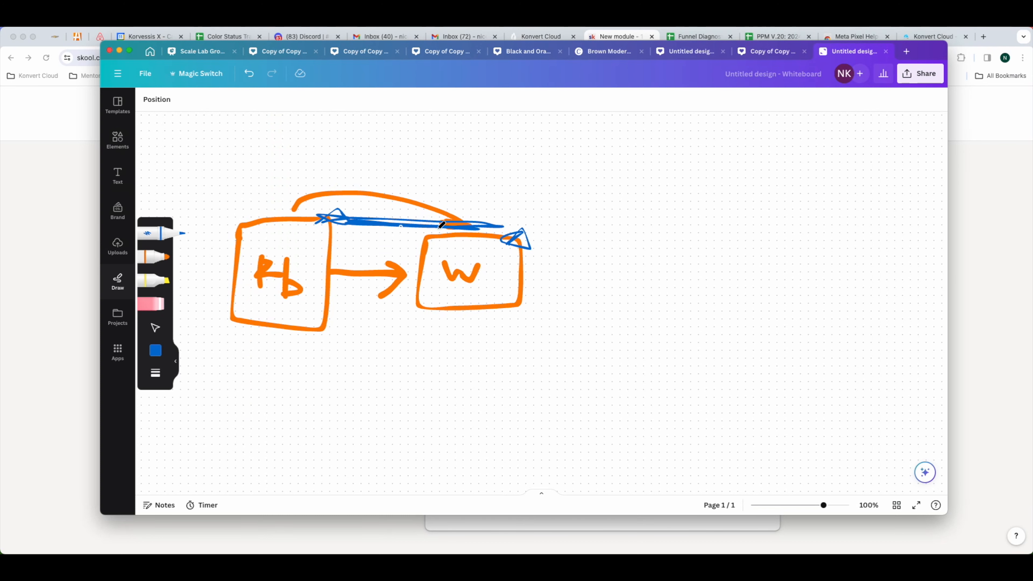
drag(323, 379, 296, 395)
click(153, 303)
drag(299, 390, 310, 380)
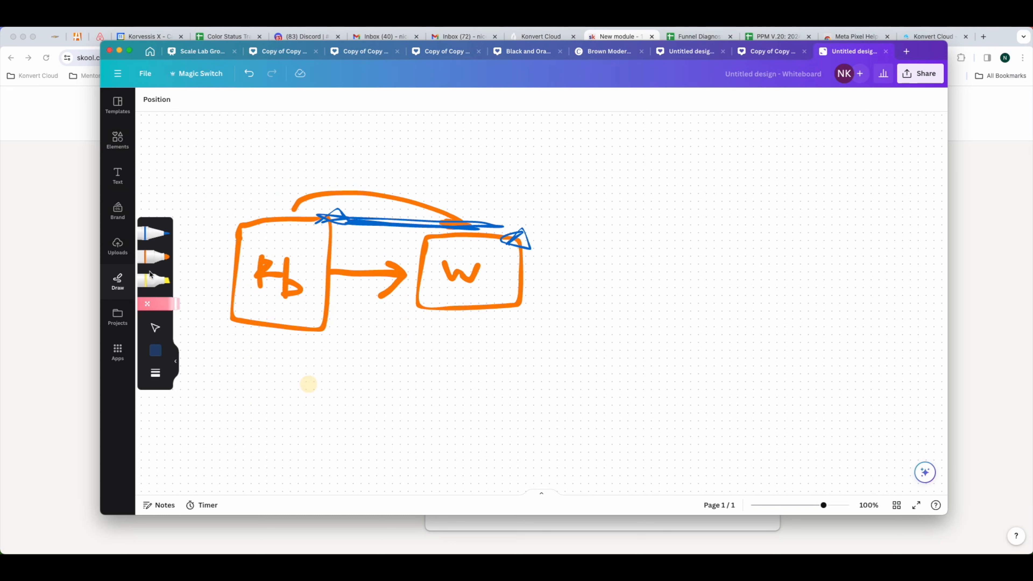
click(161, 235)
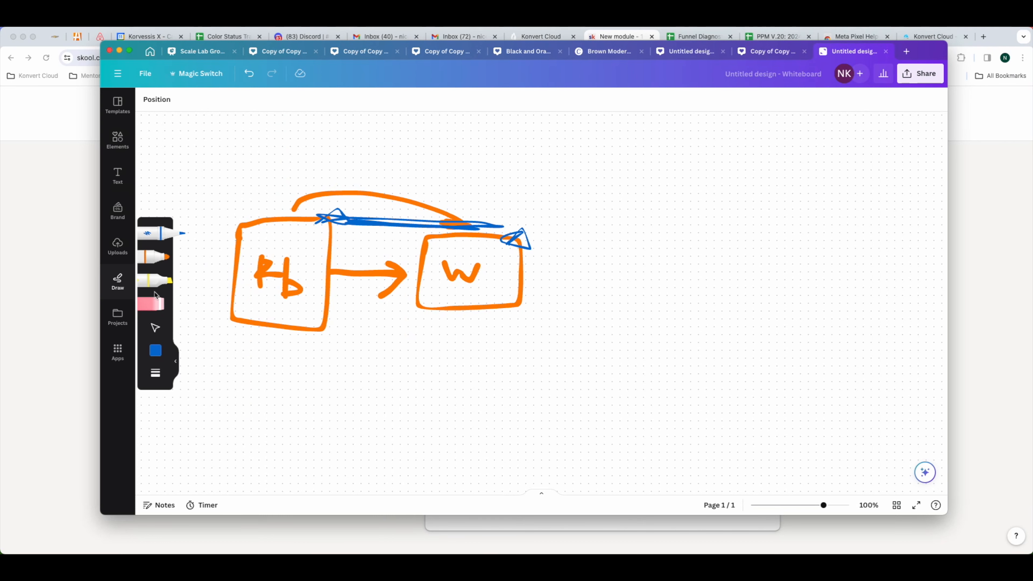
Step: Erase the blue marks and both box outlines, and redraw orange boxes around "Fb" and "W"
click(156, 302)
drag(331, 220, 354, 218)
click(527, 224)
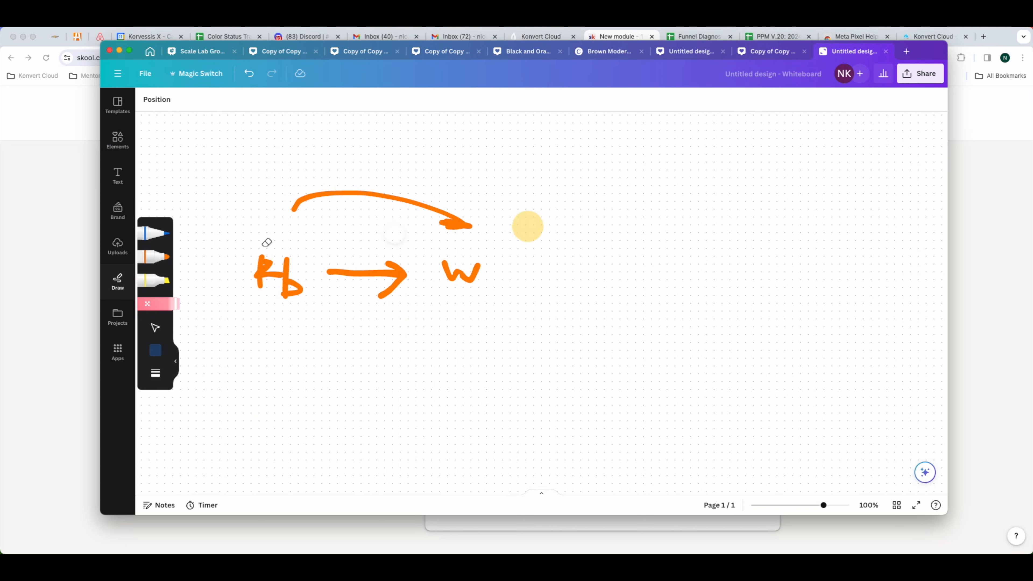
click(156, 256)
mouse_move(251, 229)
mouse_down()
mouse_move(327, 324)
mouse_move(254, 237)
mouse_up()
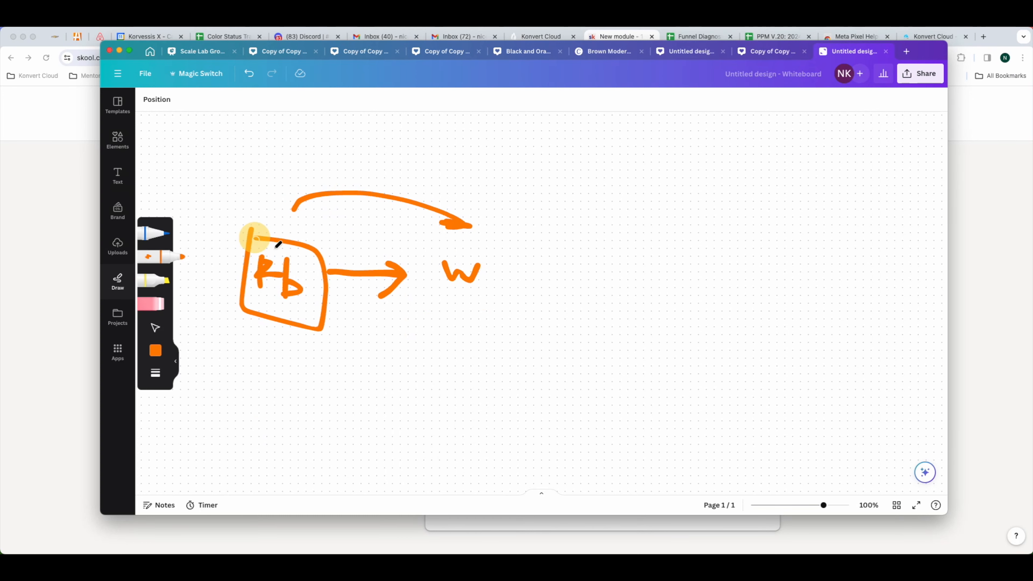
mouse_move(432, 242)
mouse_down()
mouse_move(549, 319)
mouse_move(423, 240)
mouse_up()
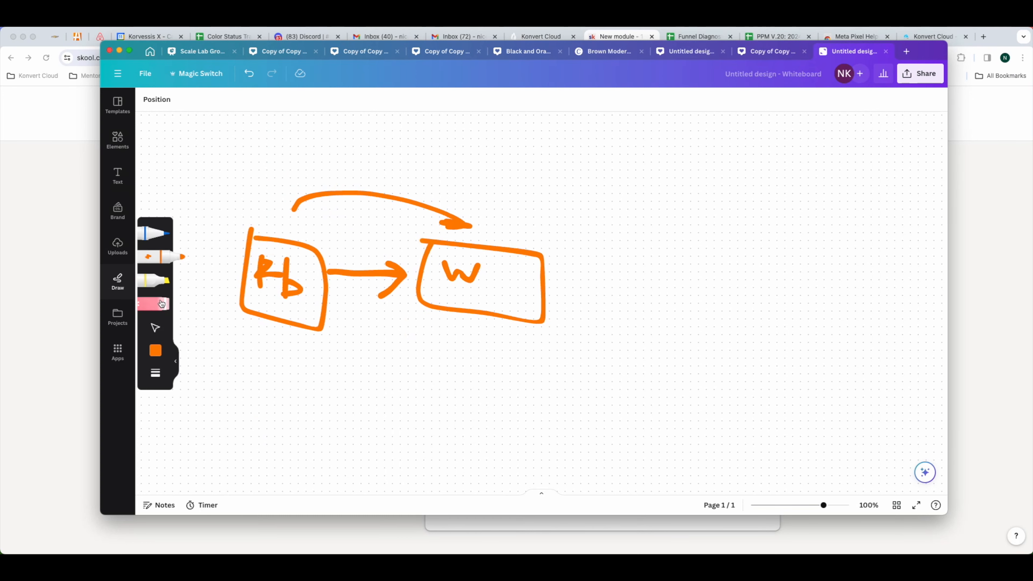
Step: Erase the curved orange arrow and draw a blue star above each of the "Fb" and "W" boxes
click(156, 303)
drag(286, 203, 427, 207)
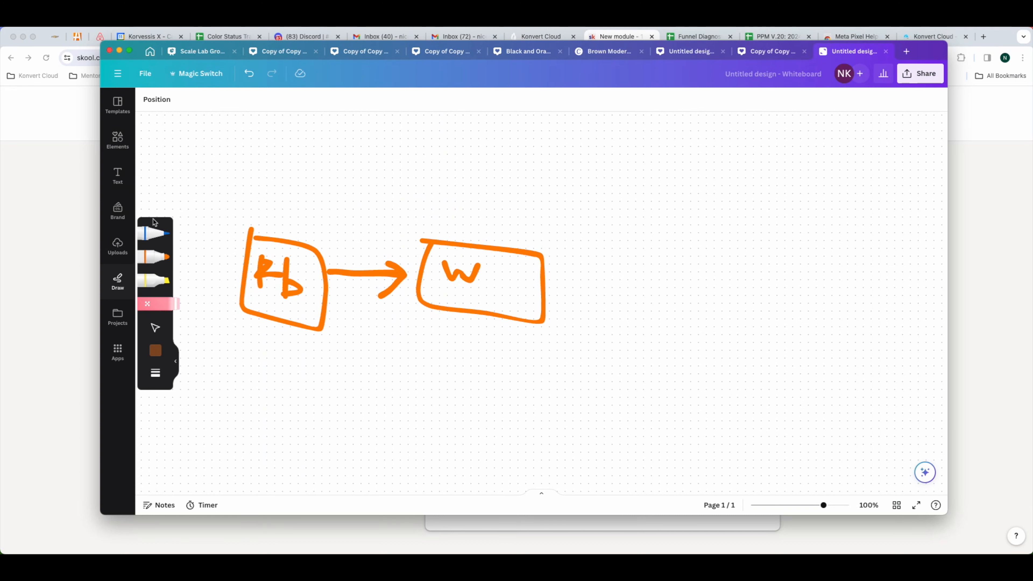
click(154, 233)
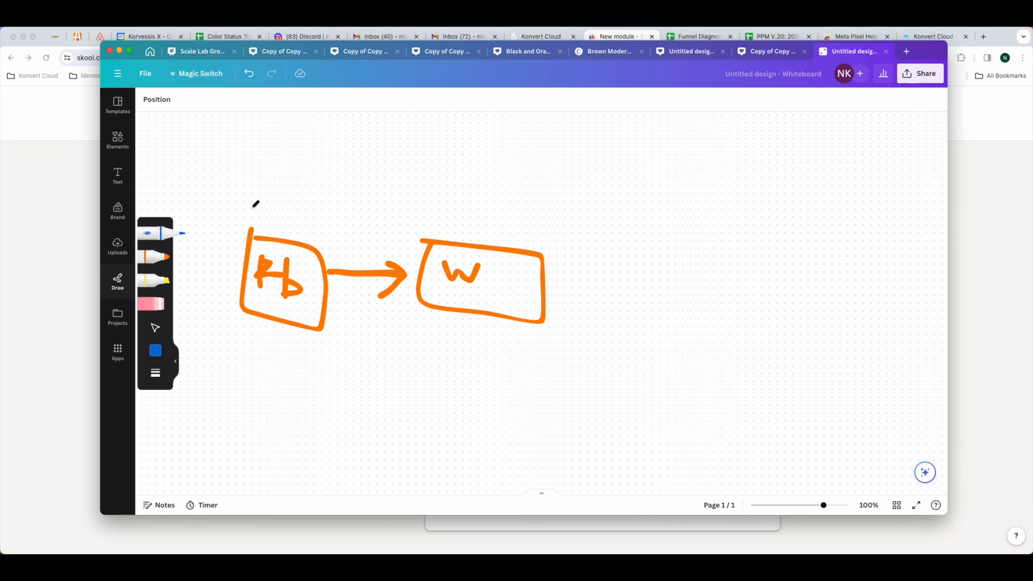
mouse_move(250, 206)
mouse_down()
mouse_move(273, 195)
mouse_move(242, 207)
mouse_up()
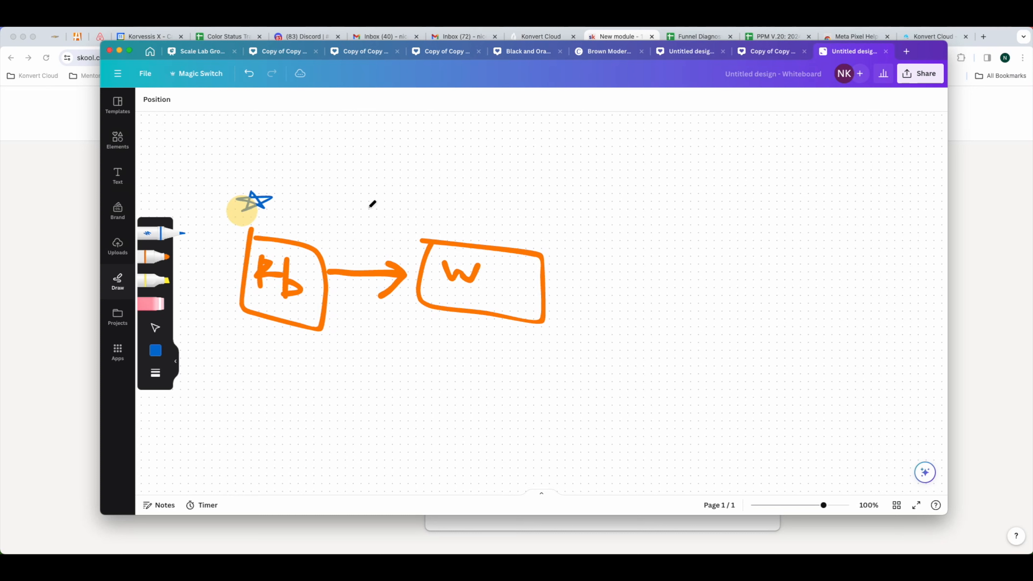
mouse_move(541, 235)
mouse_down()
mouse_move(563, 233)
mouse_move(527, 237)
mouse_up()
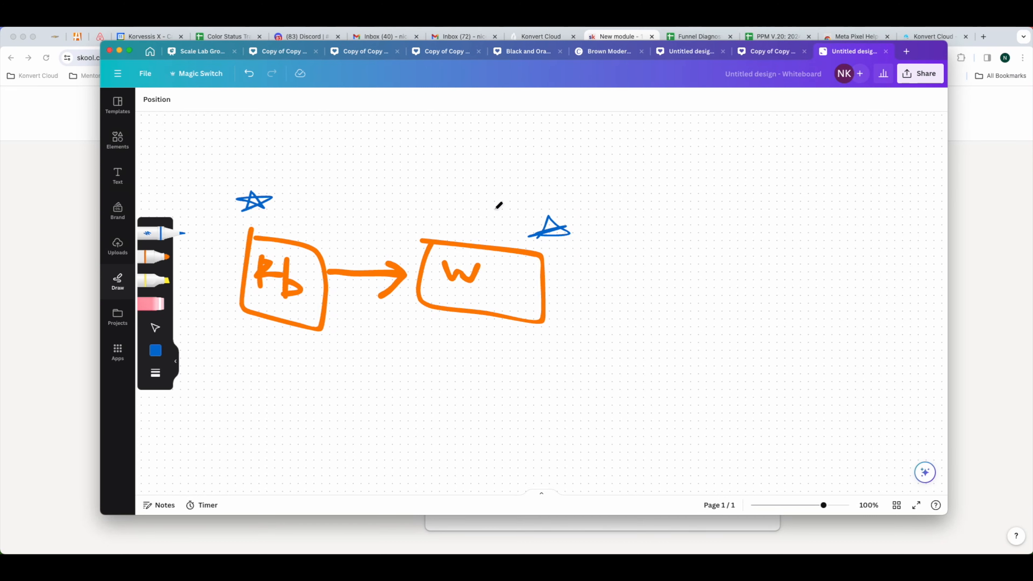
Step: Draw several curved blue lines from the star above the "W" box back toward the star above the "Fb" box
mouse_move(544, 211)
mouse_down()
mouse_move(374, 189)
mouse_move(265, 199)
mouse_up()
drag(547, 222, 404, 211)
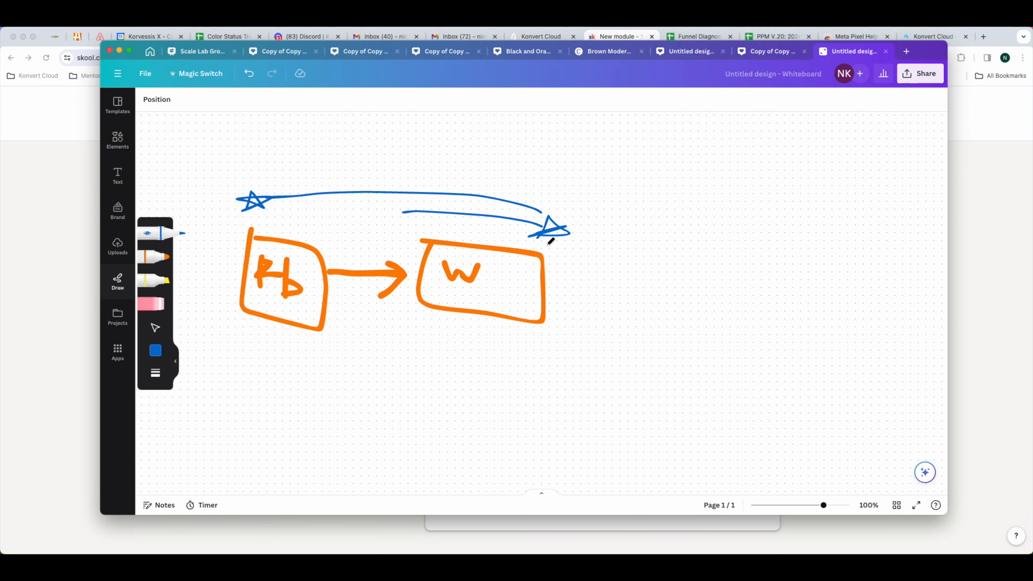
mouse_move(558, 221)
mouse_down()
mouse_move(485, 172)
mouse_move(248, 189)
mouse_up()
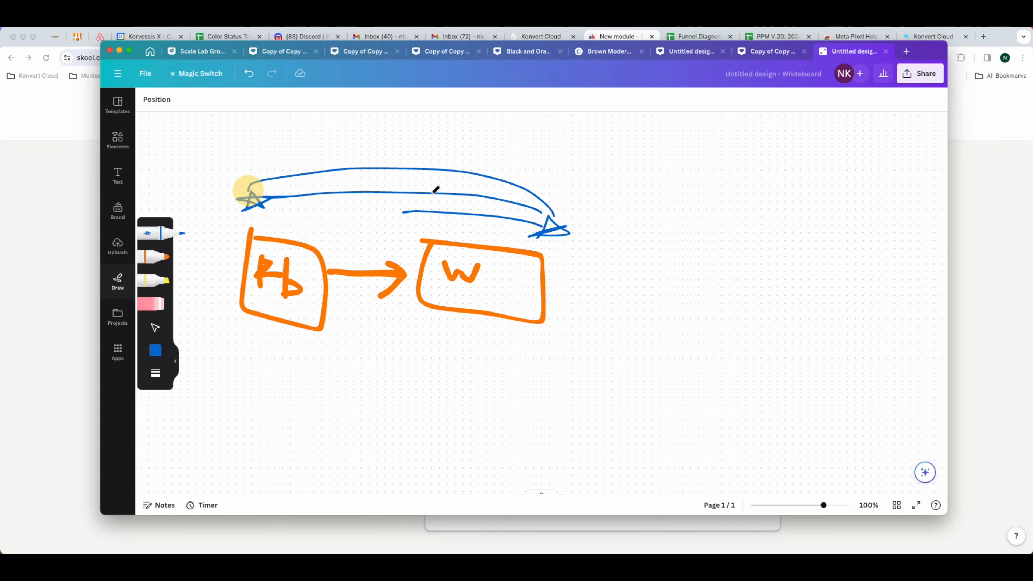
drag(564, 223, 541, 180)
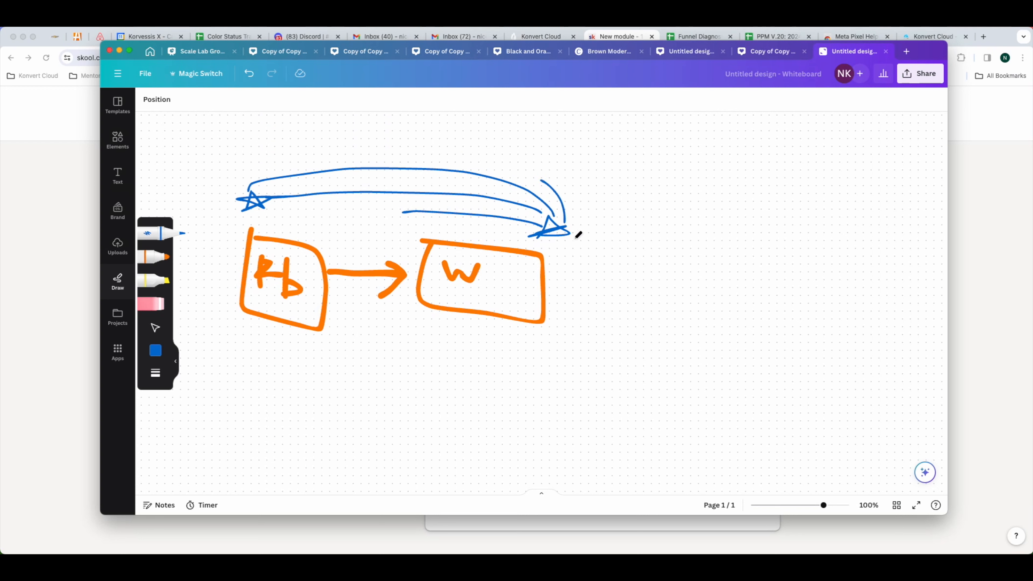
click(572, 234)
mouse_move(578, 227)
mouse_down()
mouse_move(535, 162)
mouse_move(495, 160)
mouse_up()
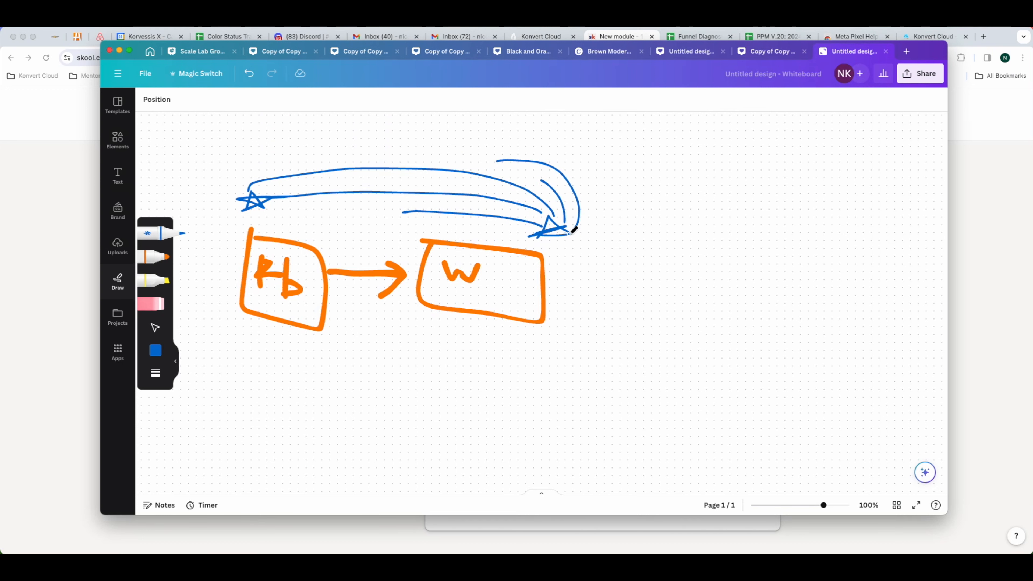